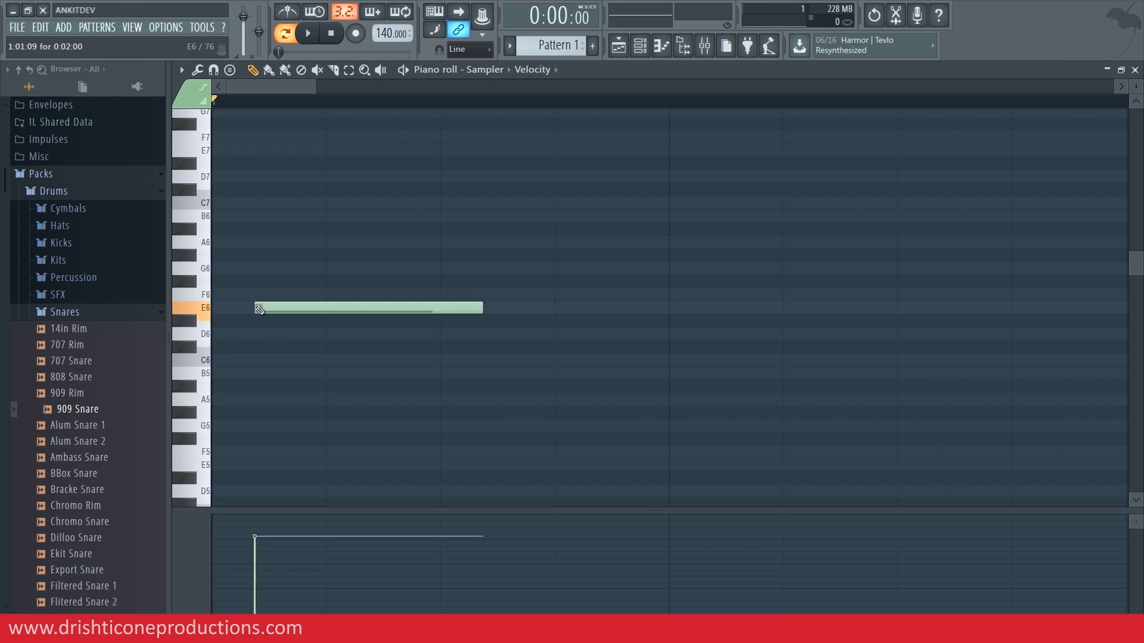
Draw notes at G#6, C#7, G#6 and E6 after the existing E6 note in the Sampler piano roll
click(494, 189)
click(680, 255)
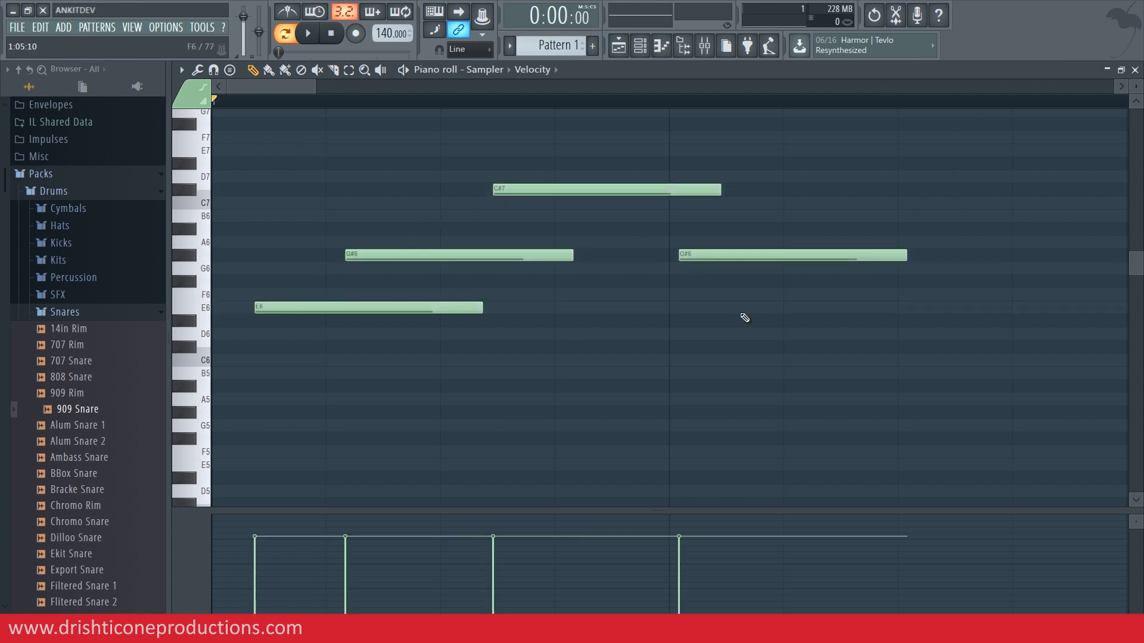
click(743, 307)
mouse_move(213, 211)
mouse_down()
mouse_move(204, 375)
mouse_move(204, 173)
mouse_move(208, 272)
mouse_up()
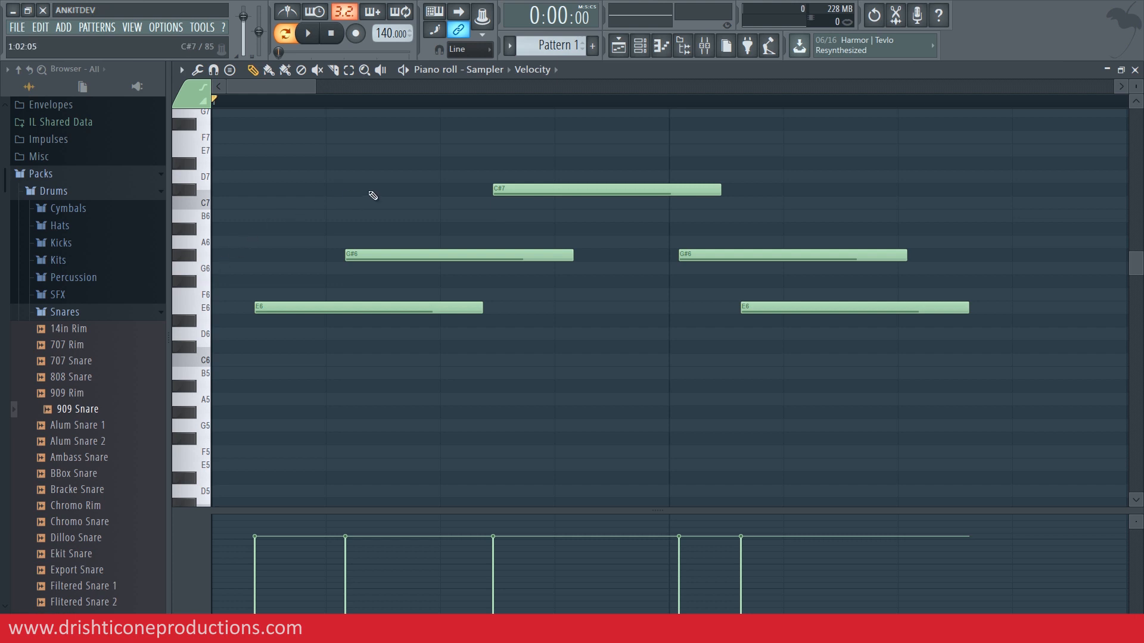
Delete every note in the Sampler piano roll, including a trial note drawn at C7
right_click(390, 255)
right_click(411, 307)
right_click(587, 190)
right_click(707, 255)
right_click(761, 307)
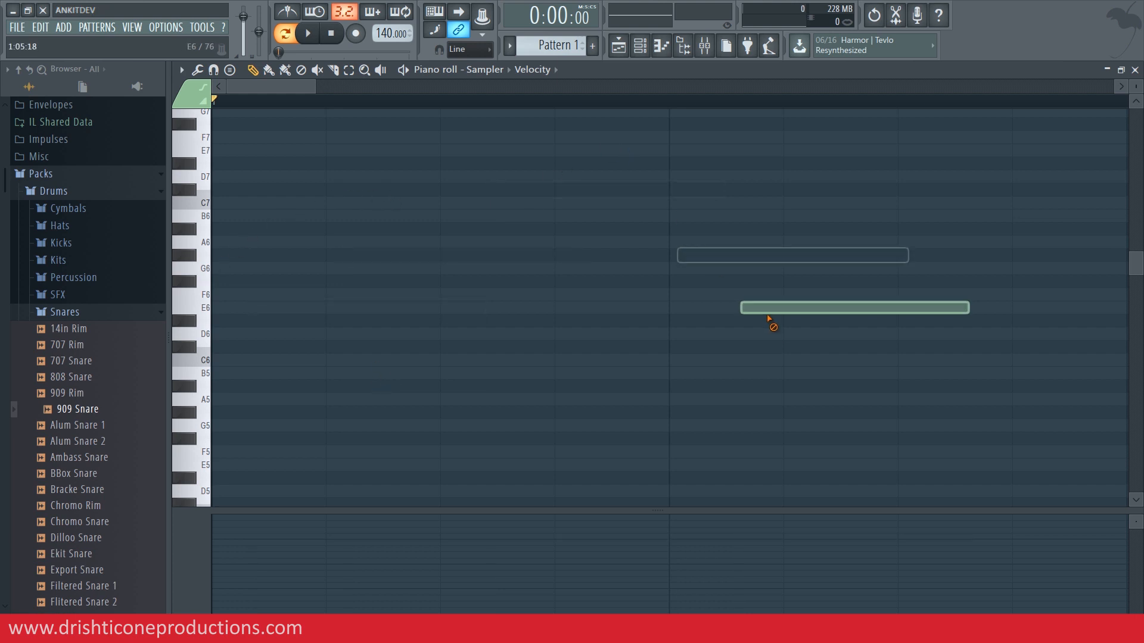
click(540, 201)
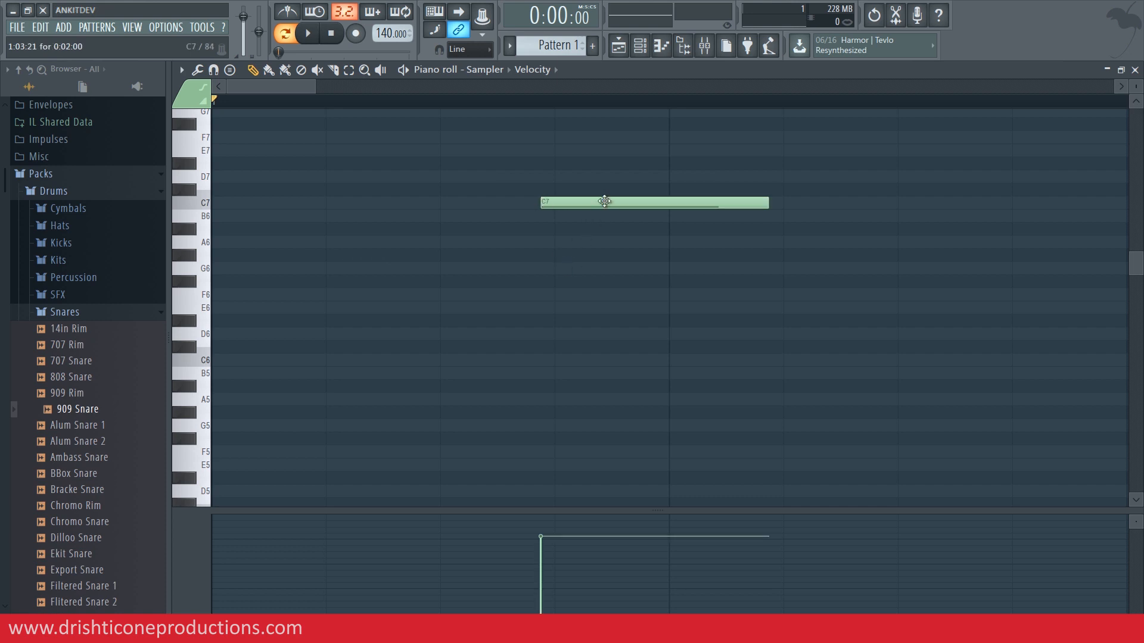
right_click(608, 204)
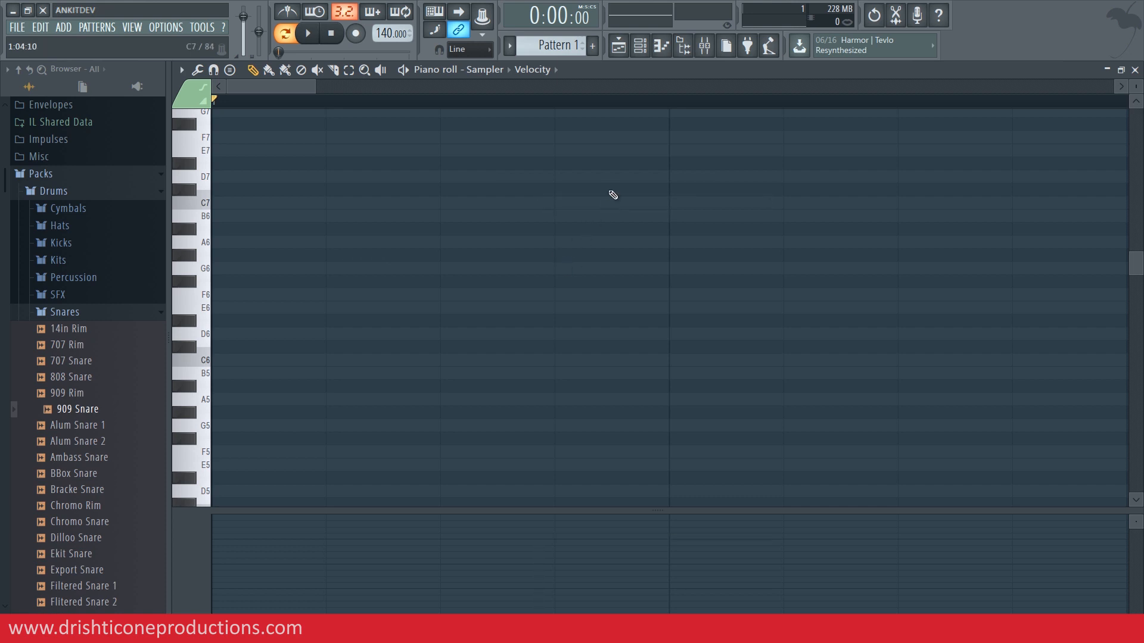
Add an FL Keys channel to the channel rack, audition its keyboard and close the instrument window
click(639, 53)
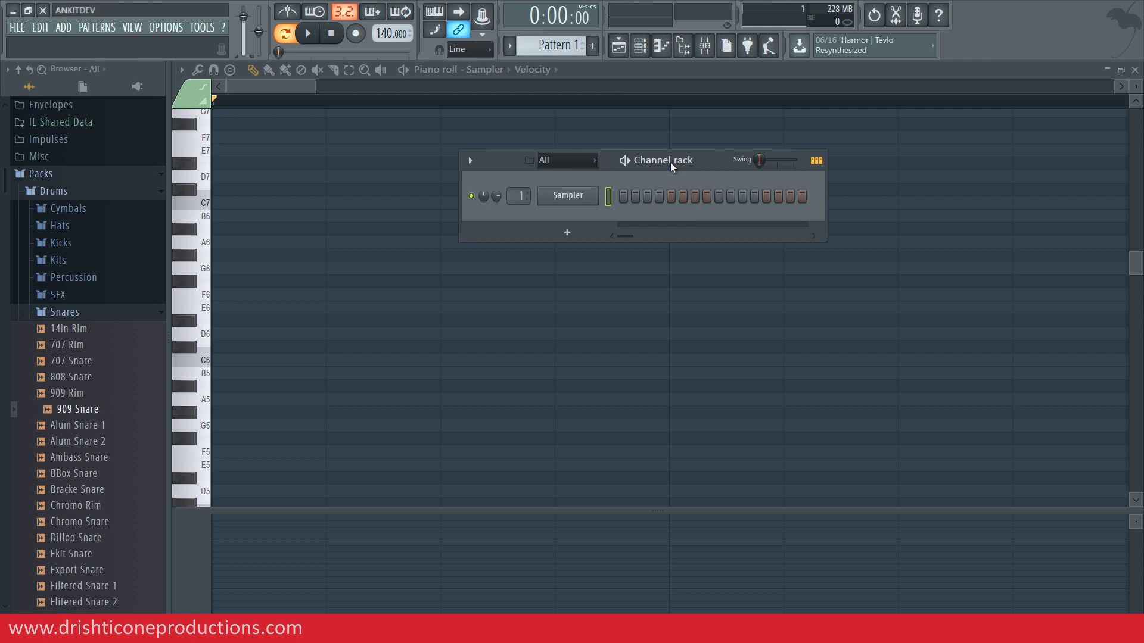
right_click(580, 198)
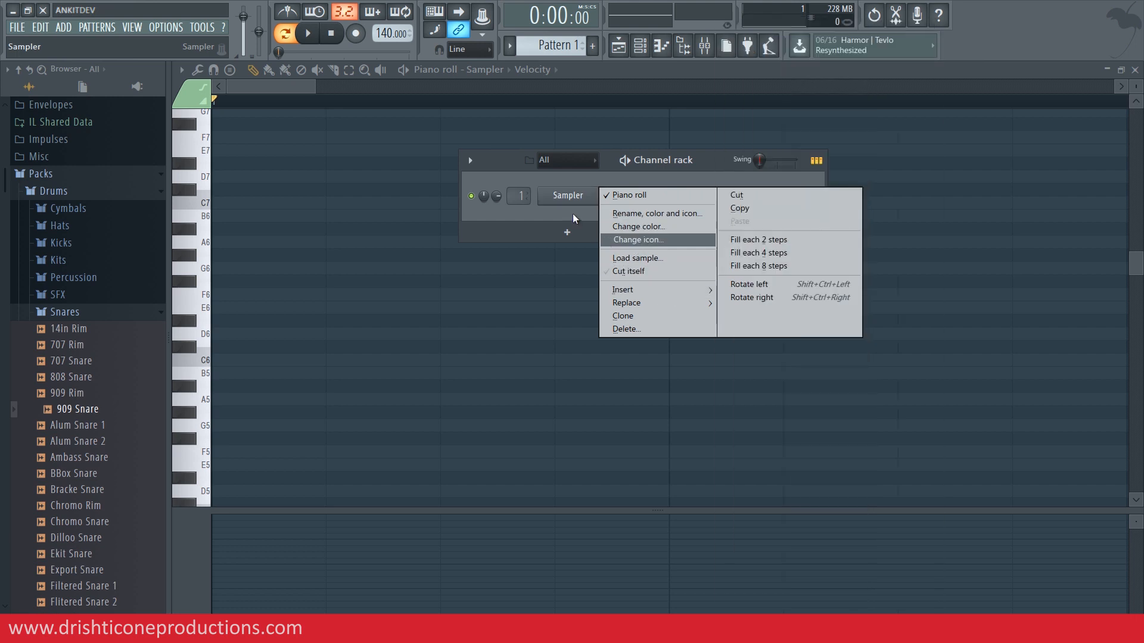
click(574, 214)
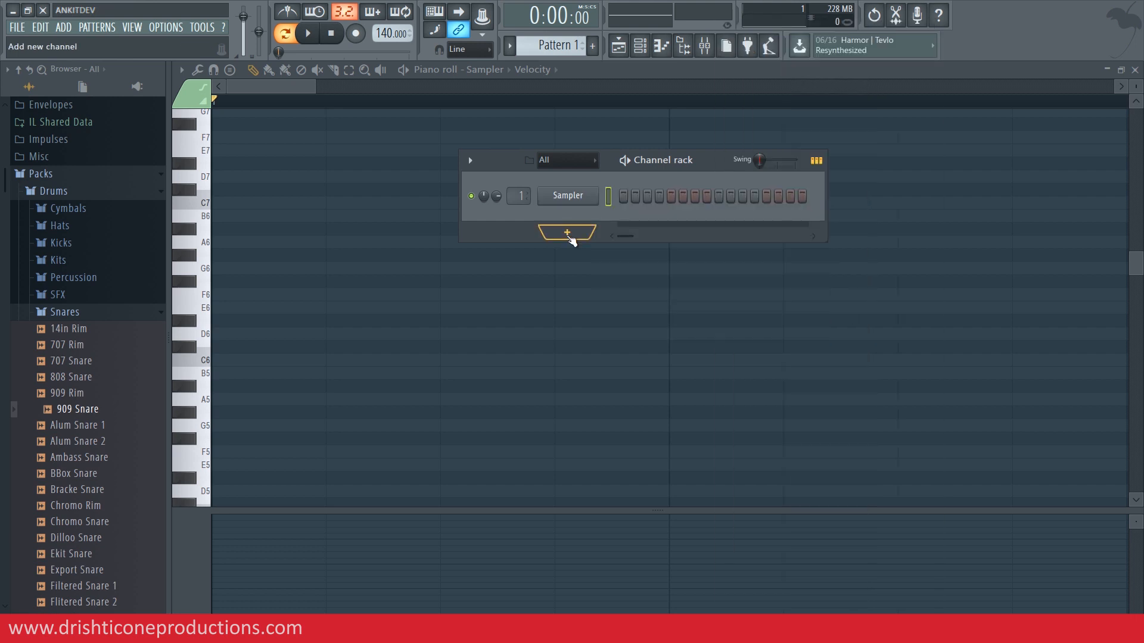
click(567, 235)
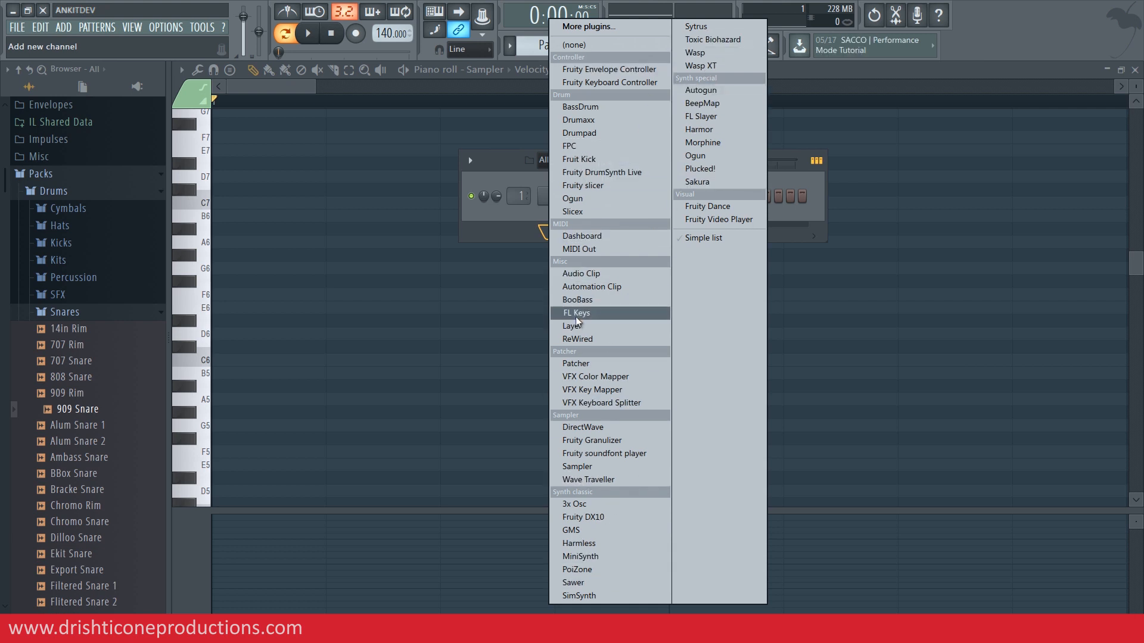
click(592, 314)
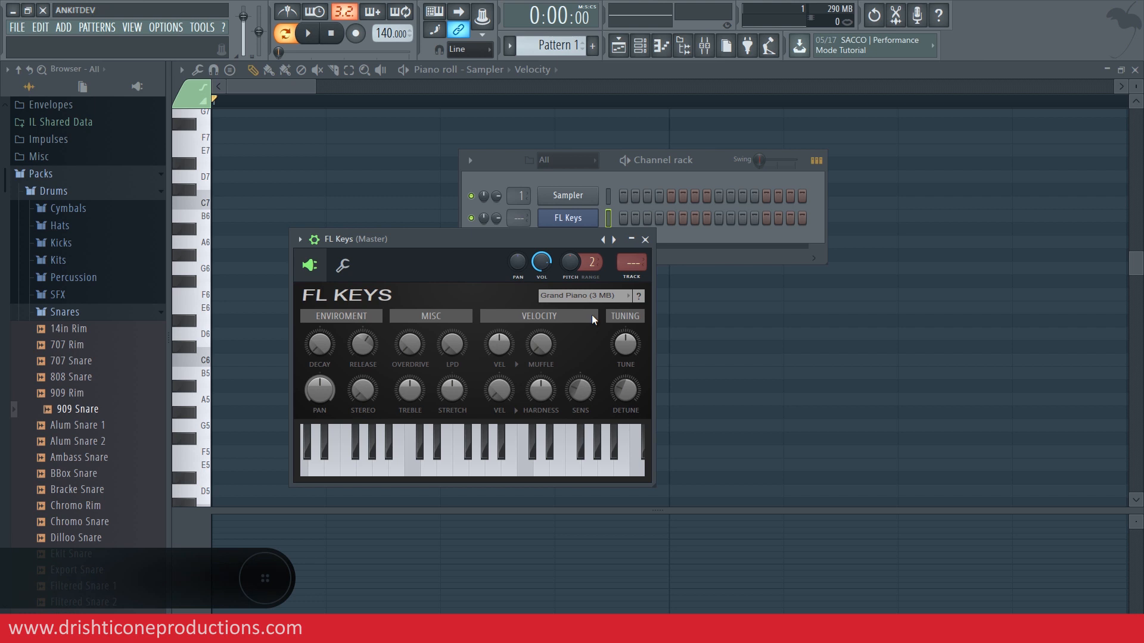
mouse_move(584, 458)
mouse_down()
mouse_move(422, 461)
mouse_move(558, 470)
mouse_move(416, 466)
mouse_move(526, 468)
mouse_up()
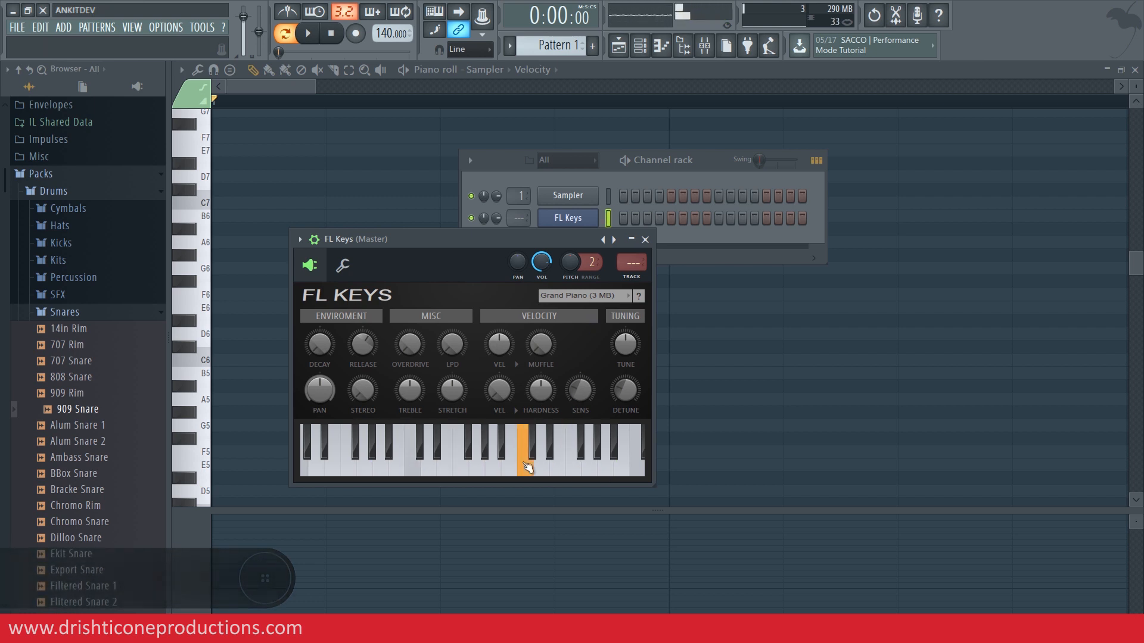
click(645, 239)
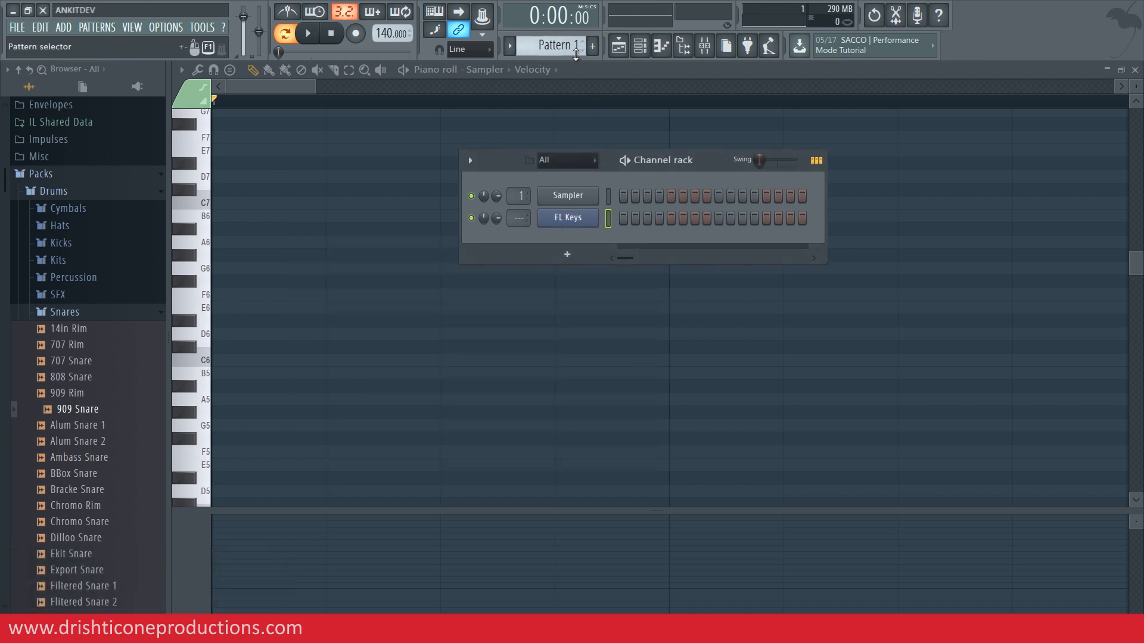
Open the piano roll for the FL Keys channel and audition piano keys such as C6, D6, G6 and A5
right_click(586, 224)
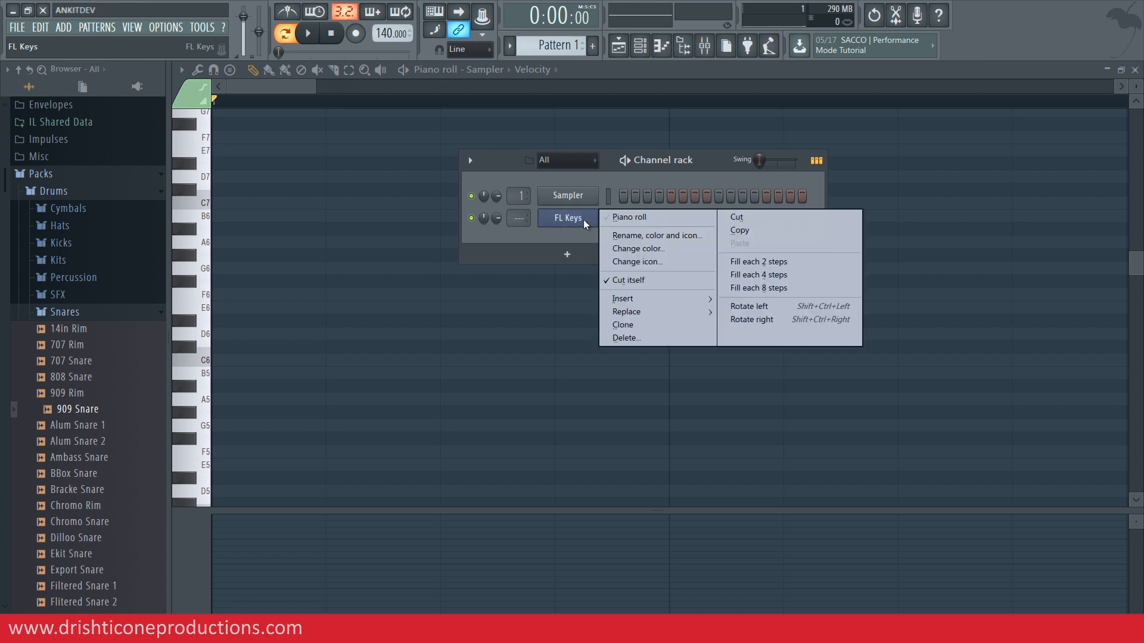
click(624, 219)
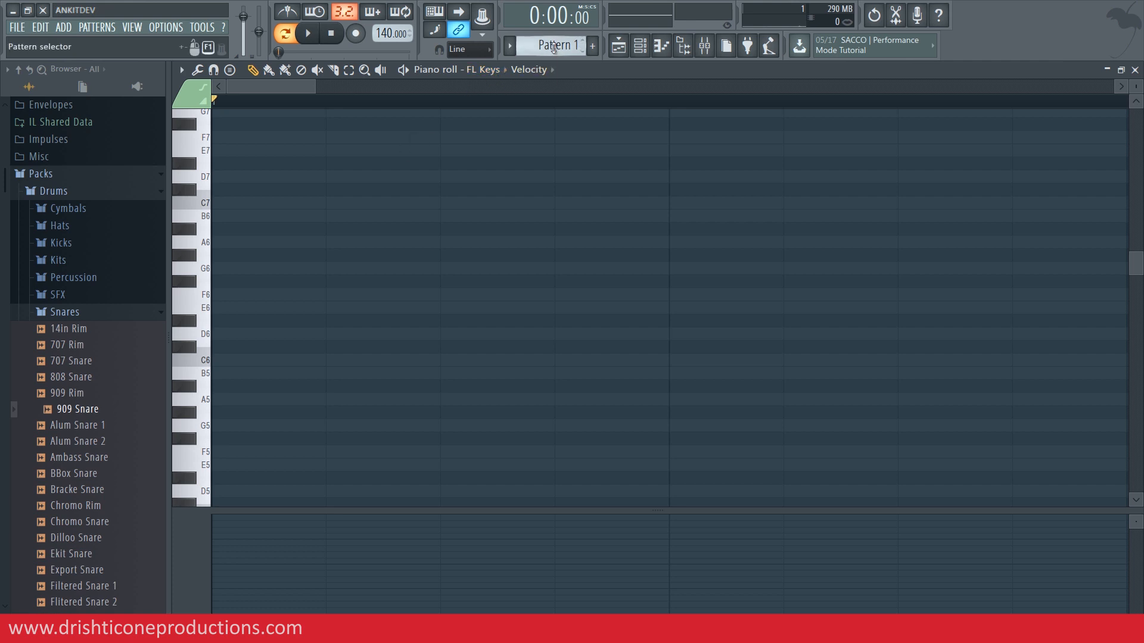
click(208, 361)
click(212, 331)
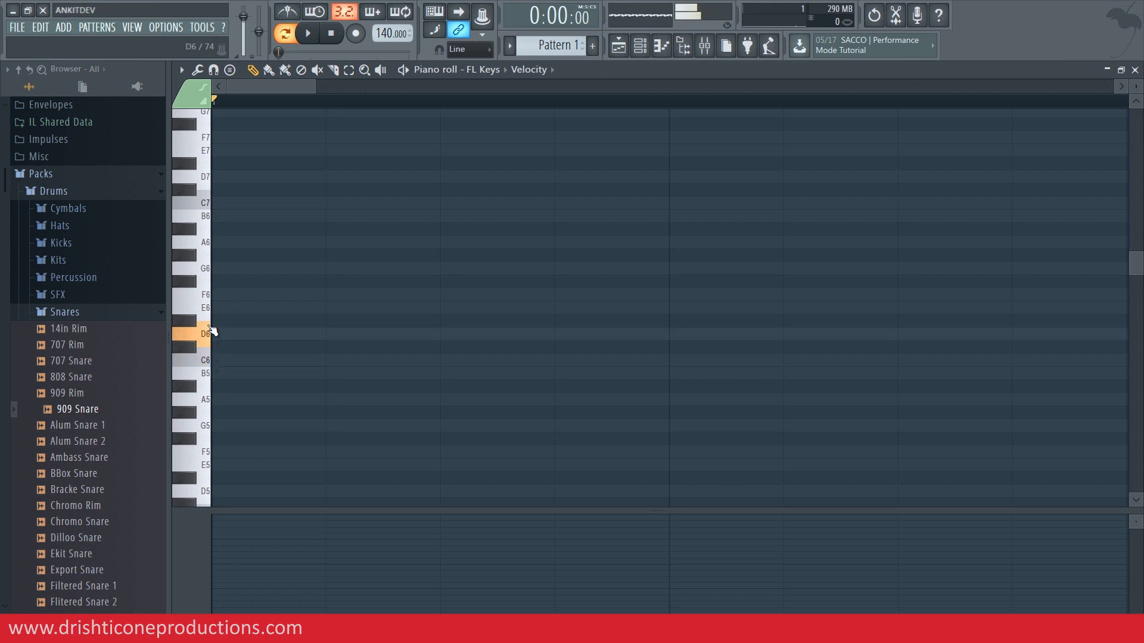
click(209, 269)
click(207, 364)
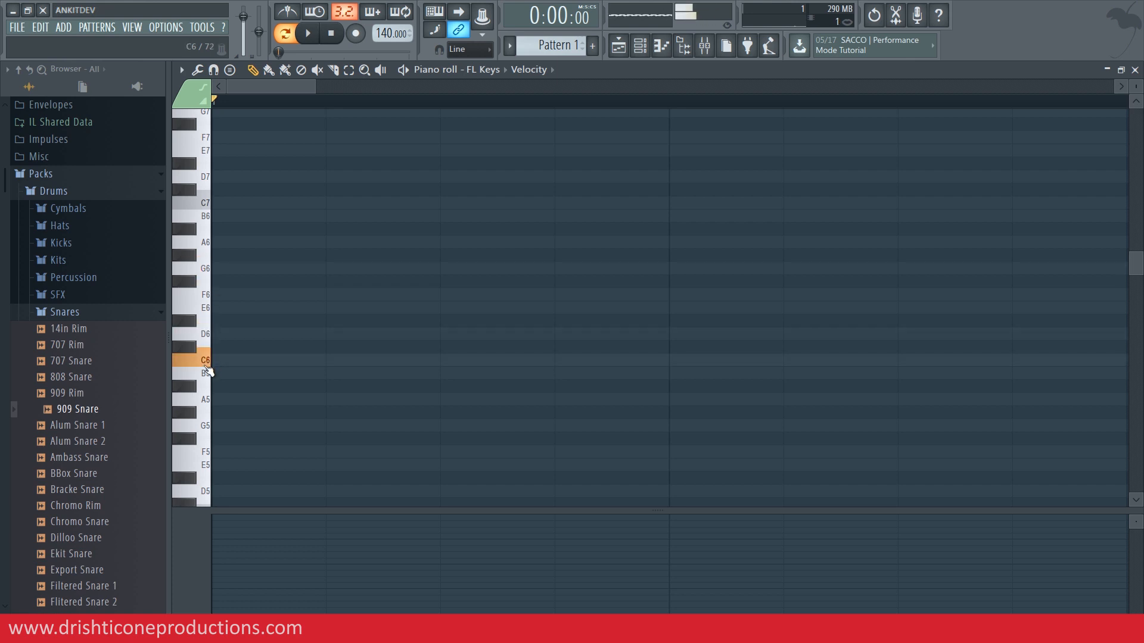
click(207, 405)
click(207, 269)
click(212, 153)
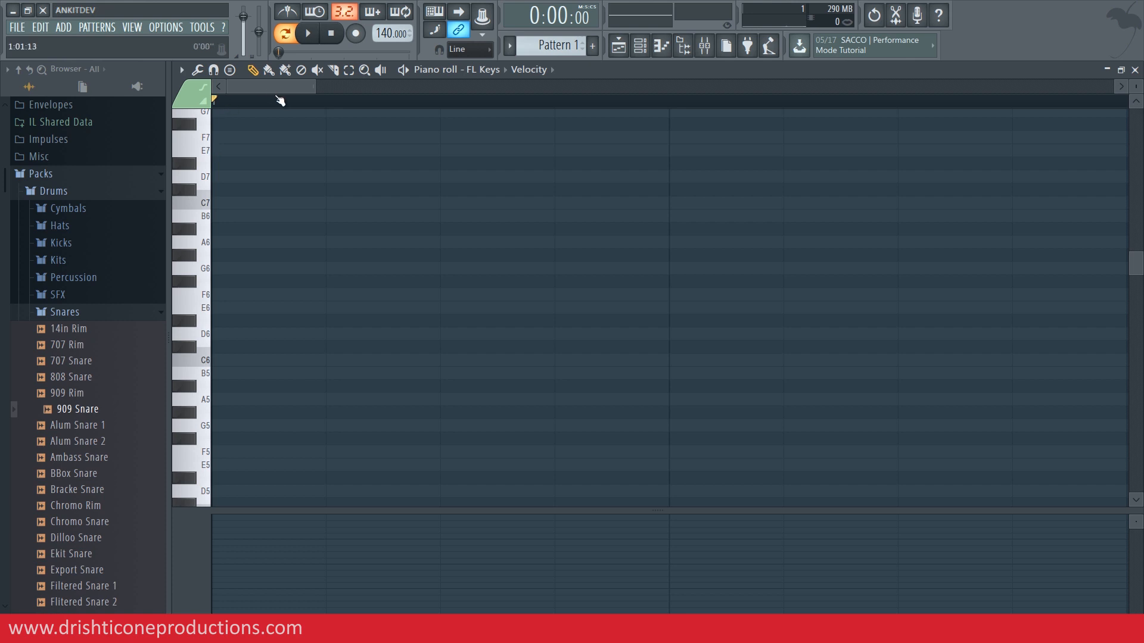
Draw an ascending series of notes at E6, F6, G6, A6 and C7 across the first bar
scroll(284, 107, down, 4)
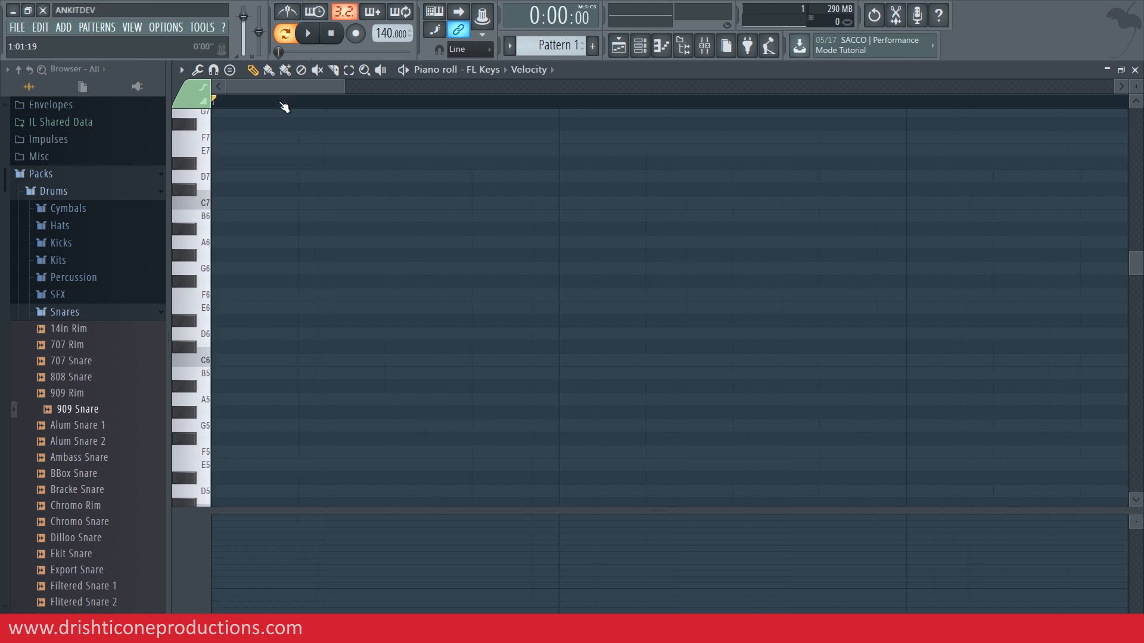
scroll(284, 108, down, 5)
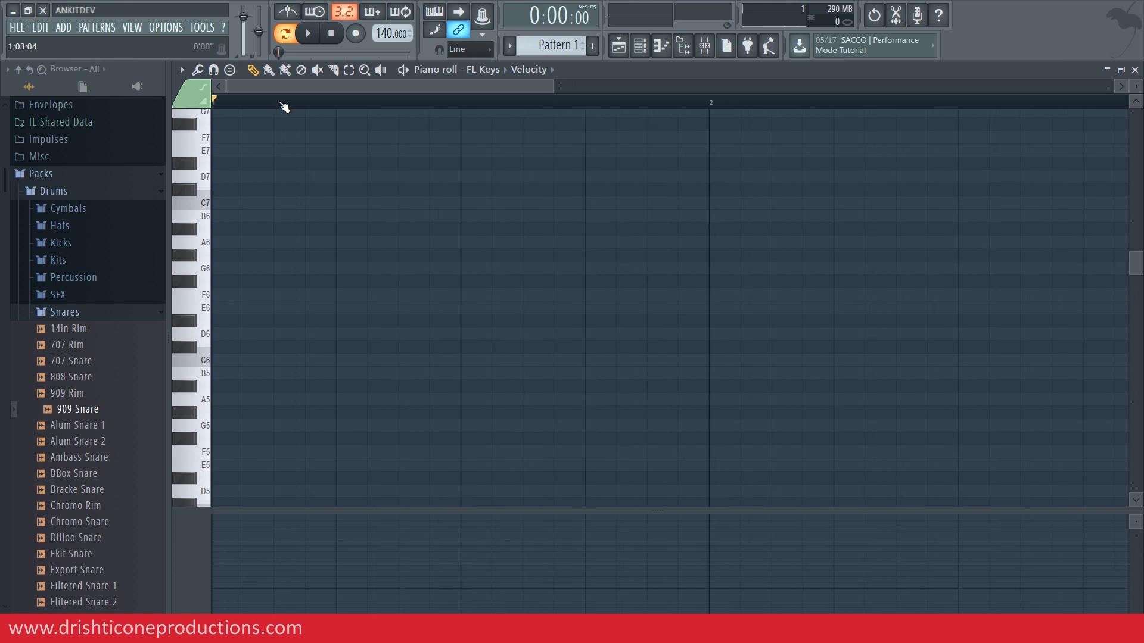
scroll(284, 107, up, 2)
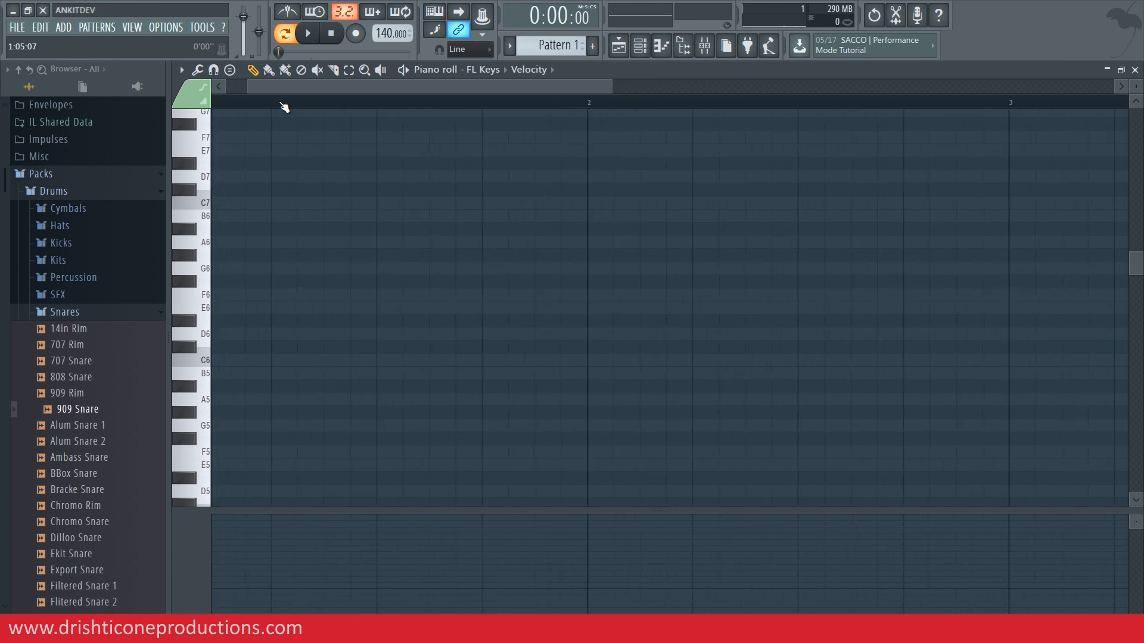
drag(736, 84, 643, 88)
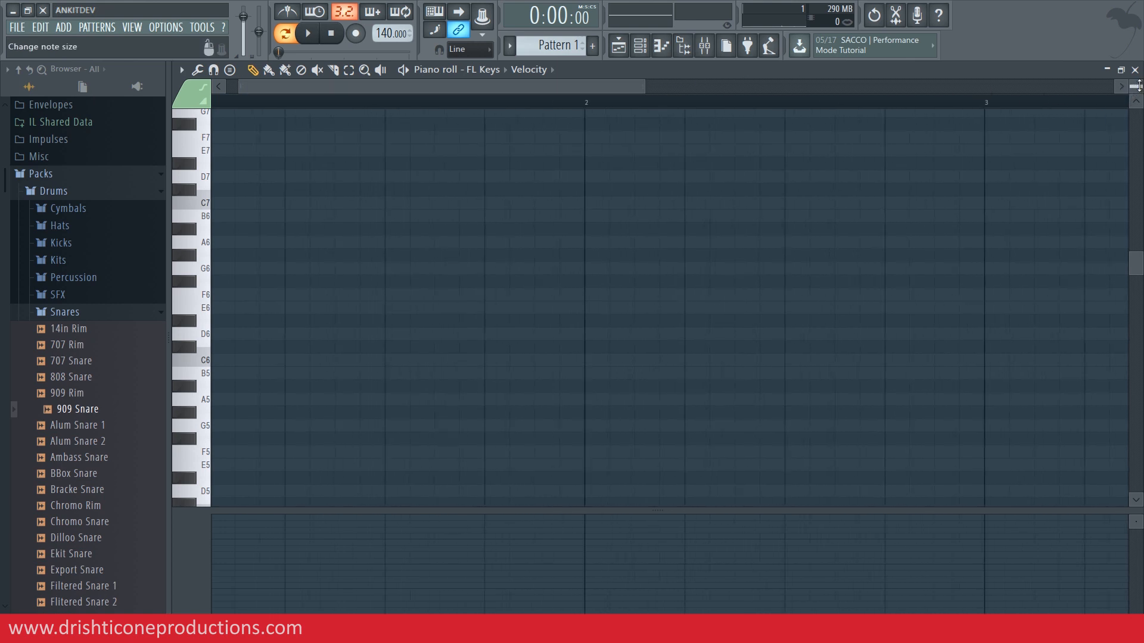
scroll(1137, 85, up, 5)
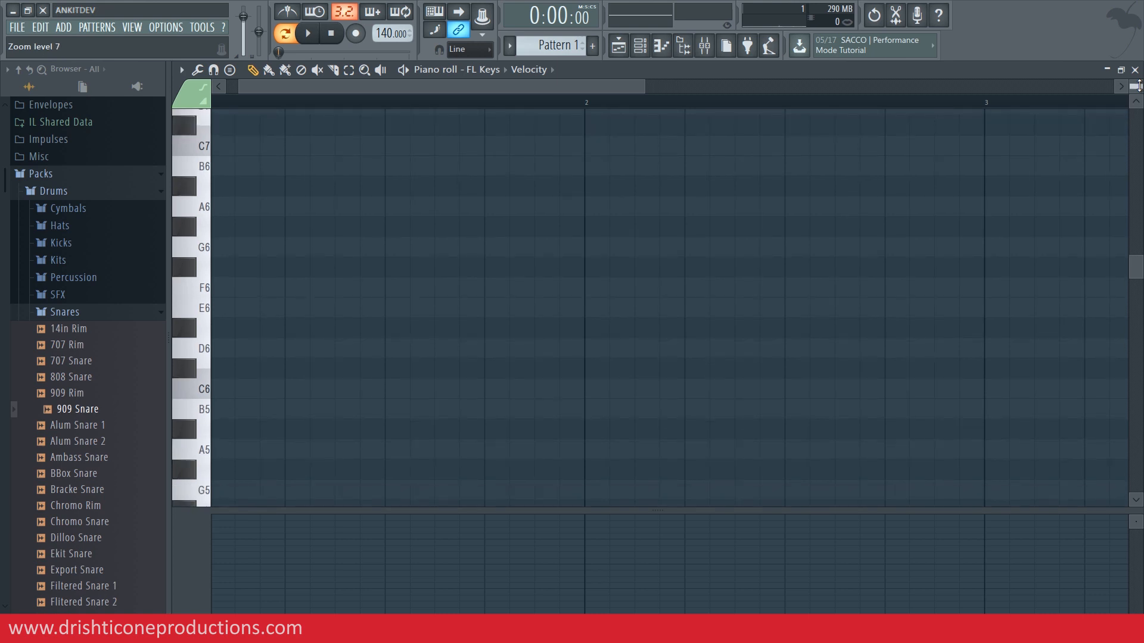
drag(614, 89, 486, 91)
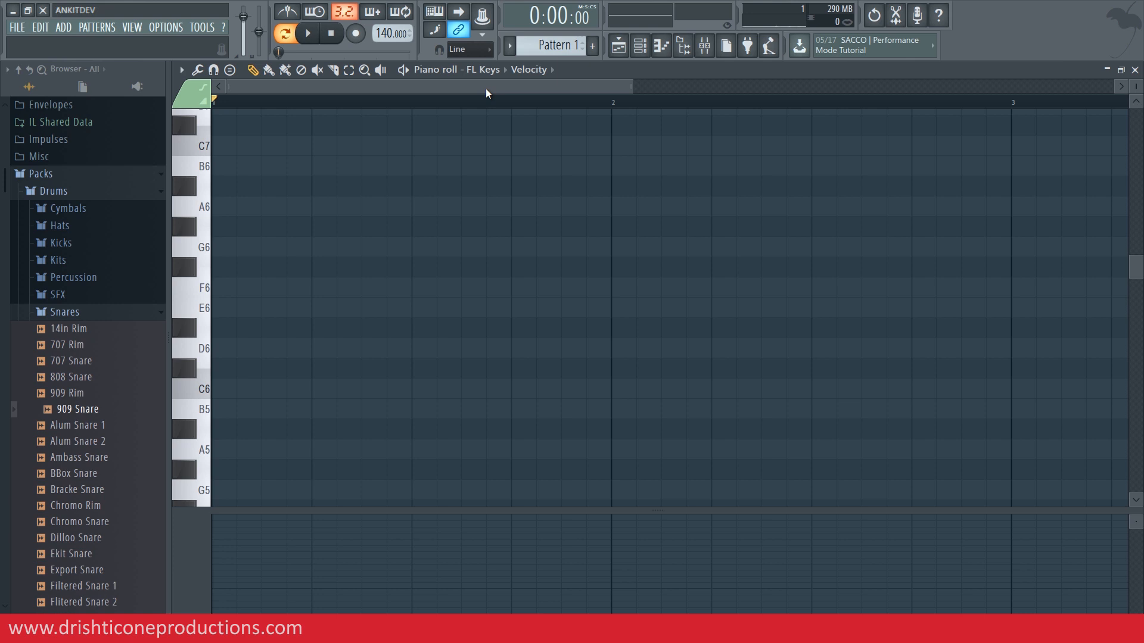
click(220, 309)
click(316, 286)
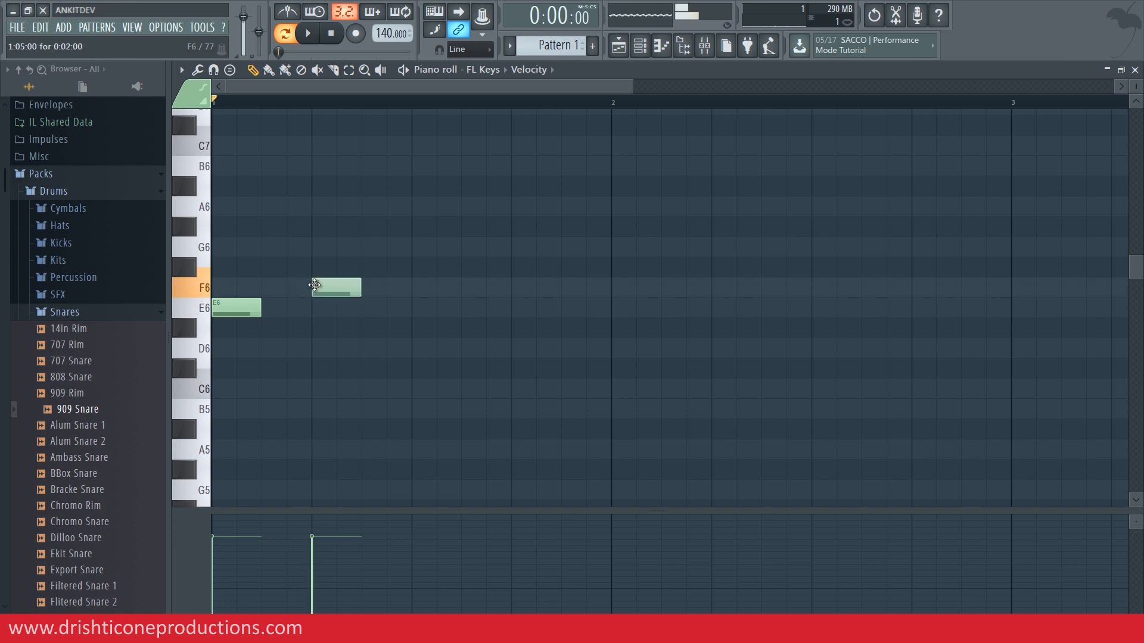
click(415, 247)
click(515, 206)
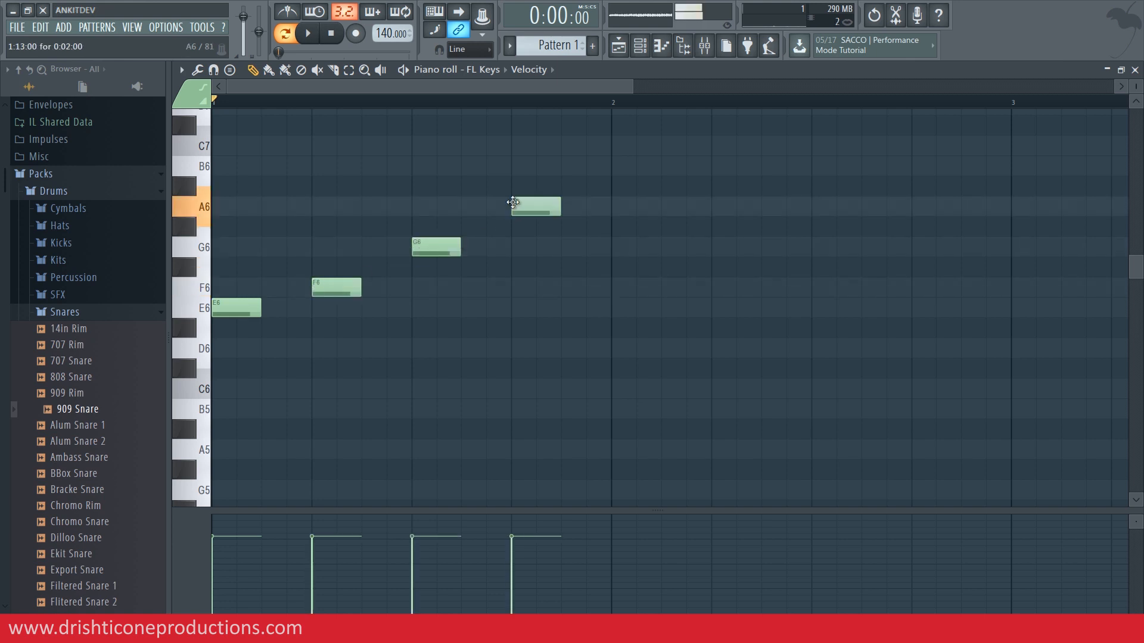
drag(563, 166, 563, 146)
Play back the drawn notes and stop playback
click(311, 35)
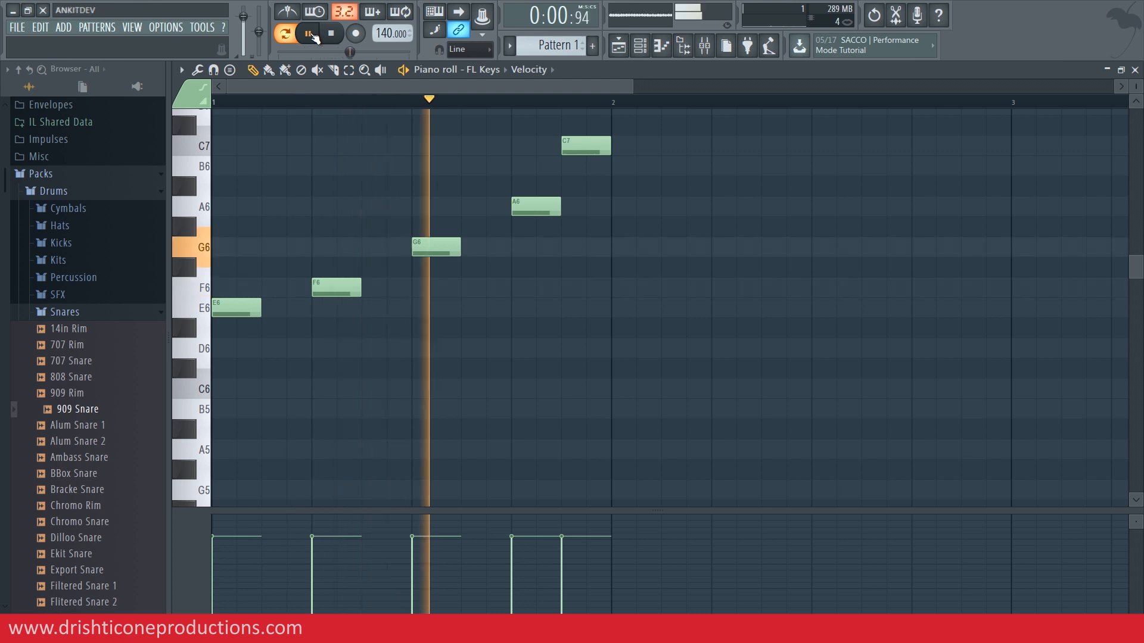
click(332, 34)
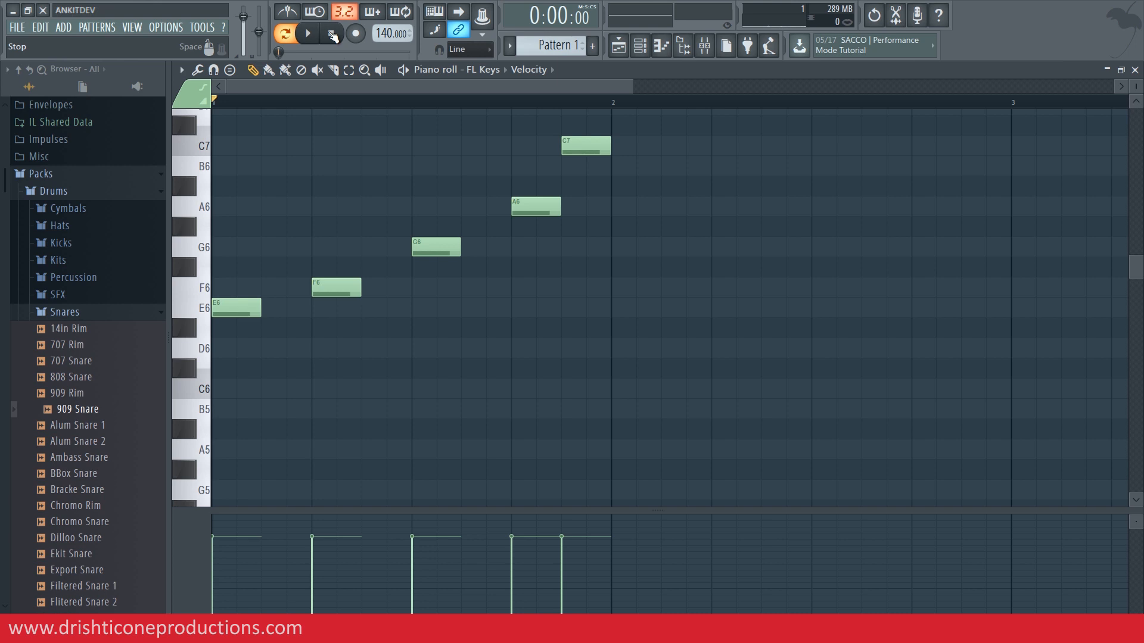
key(space)
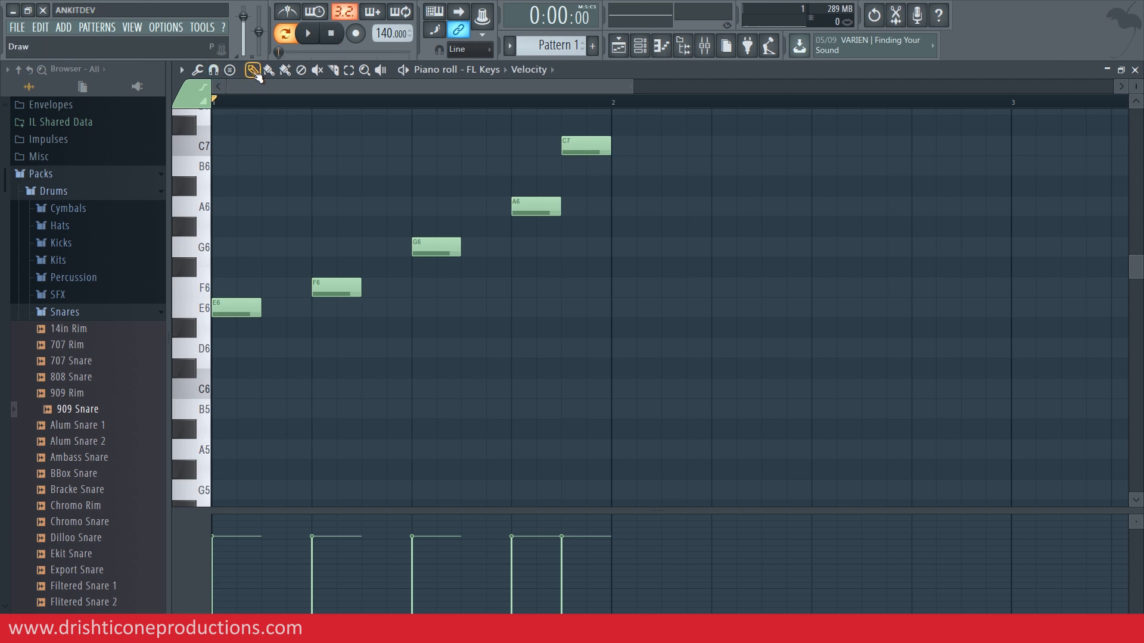
Draw additional notes at B6, A6 and B6 in the middle of the first bar
click(314, 165)
click(366, 207)
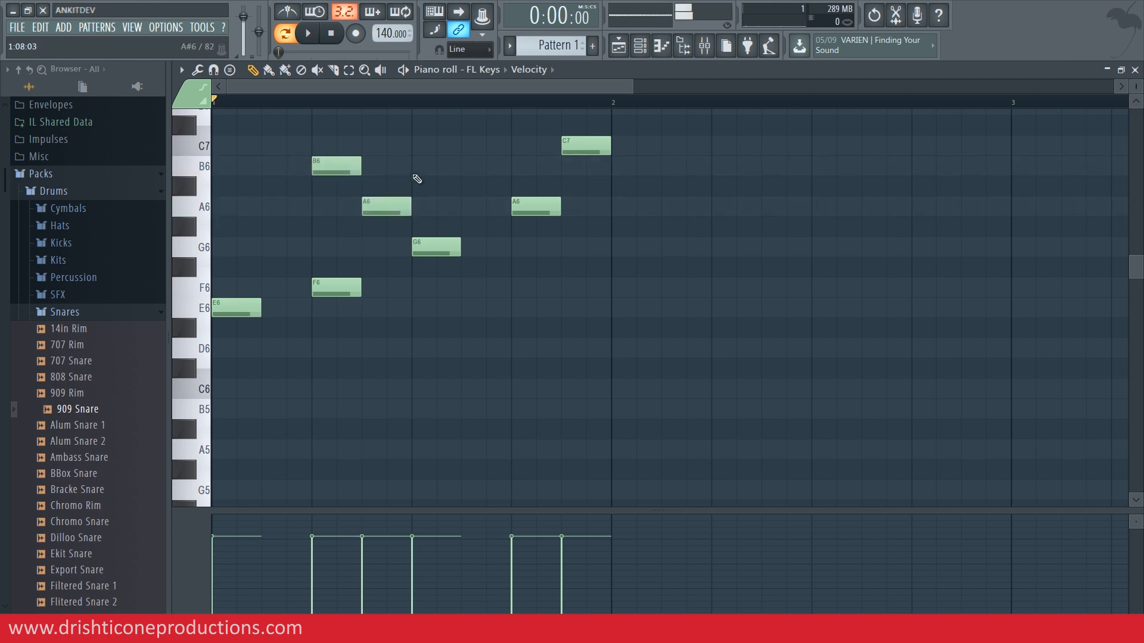
click(439, 166)
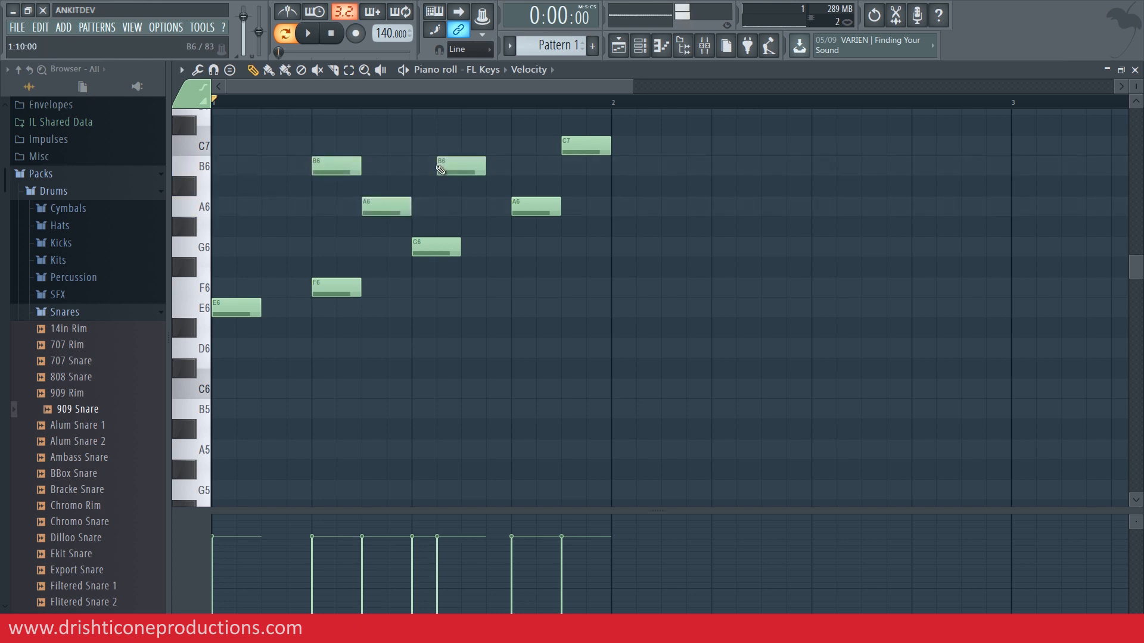
Brush a freehand run of notes from bar 1 into bar 3 with the Paint tool and delete them all
click(269, 72)
mouse_move(615, 250)
mouse_down()
mouse_move(745, 255)
mouse_move(854, 219)
mouse_move(995, 260)
mouse_move(1048, 349)
mouse_move(1090, 185)
mouse_move(899, 301)
mouse_move(770, 179)
mouse_move(669, 322)
mouse_move(595, 334)
mouse_move(429, 208)
mouse_move(352, 181)
mouse_move(269, 348)
mouse_up()
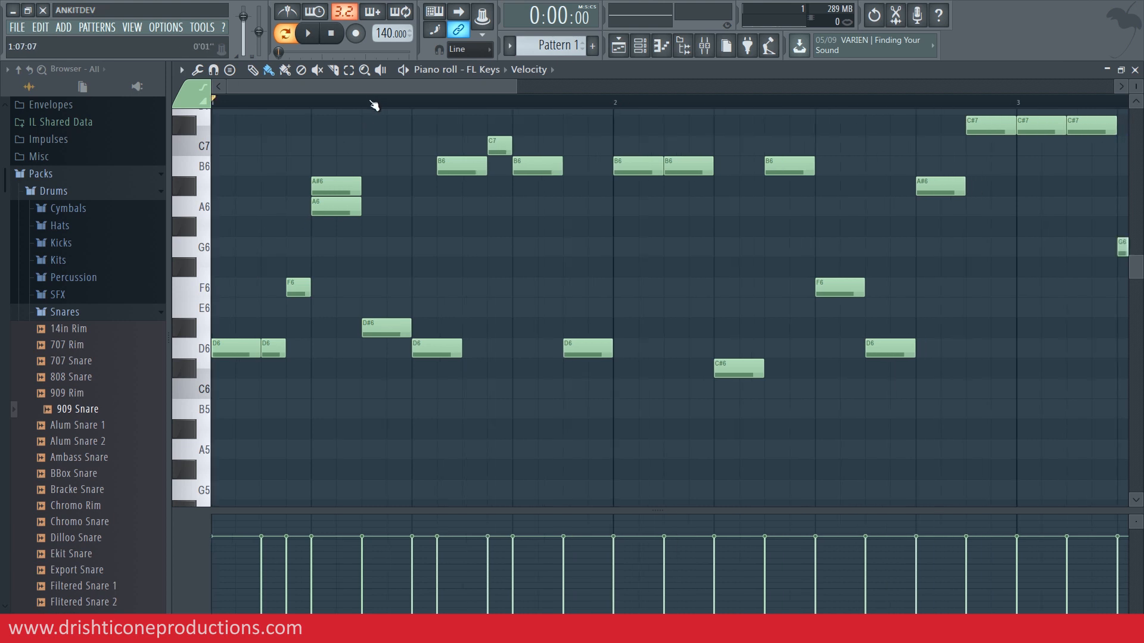
drag(516, 87, 783, 87)
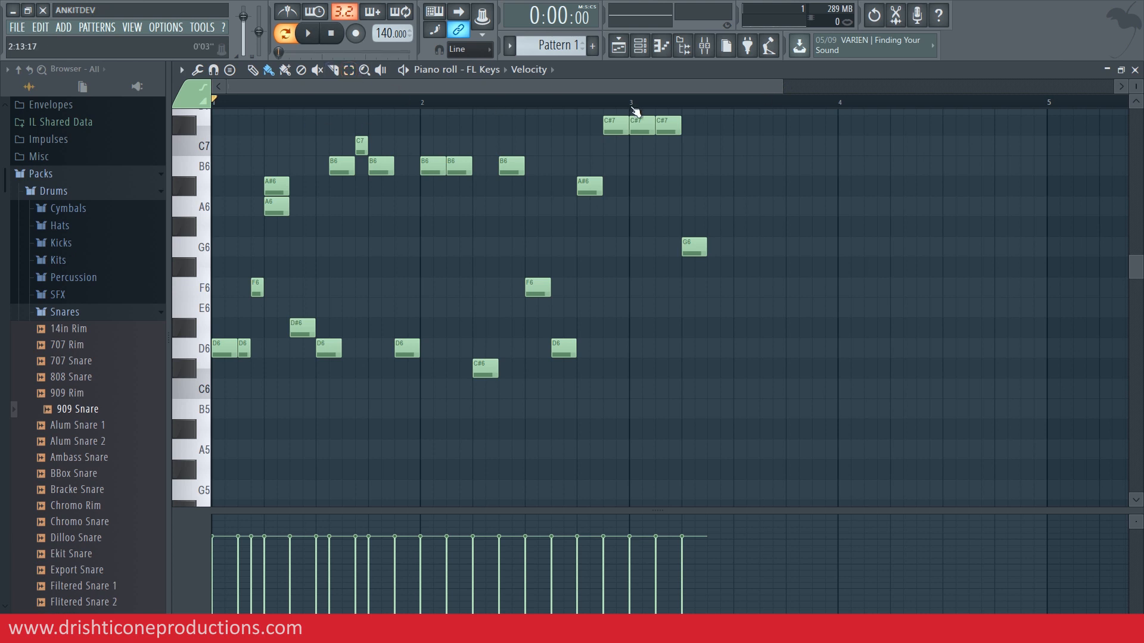
drag(730, 117, 217, 460)
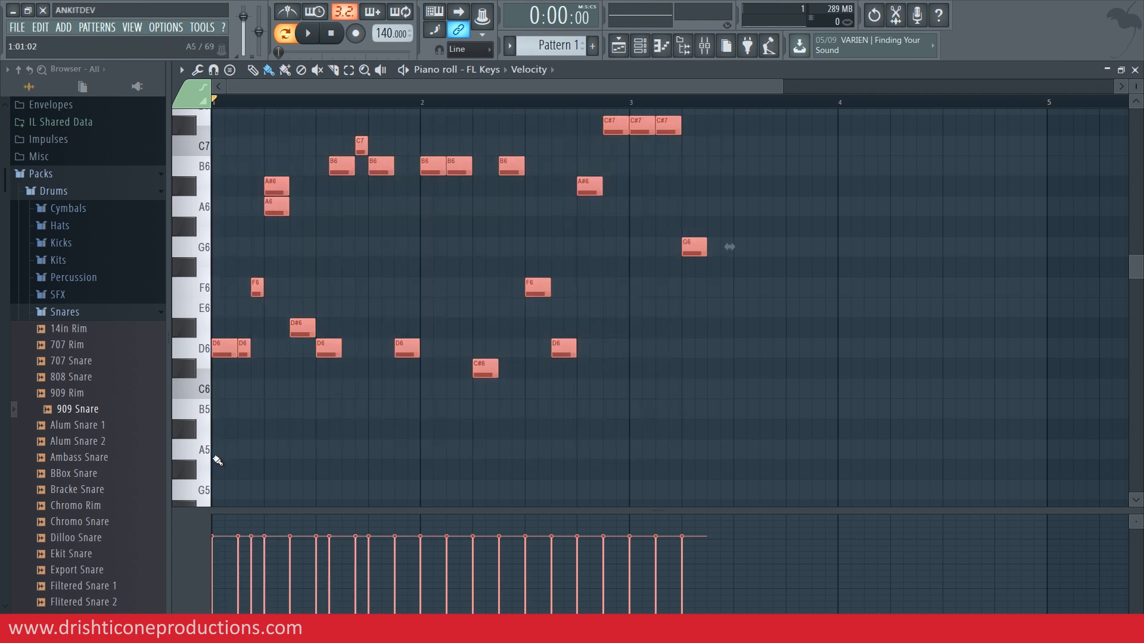
key(Delete)
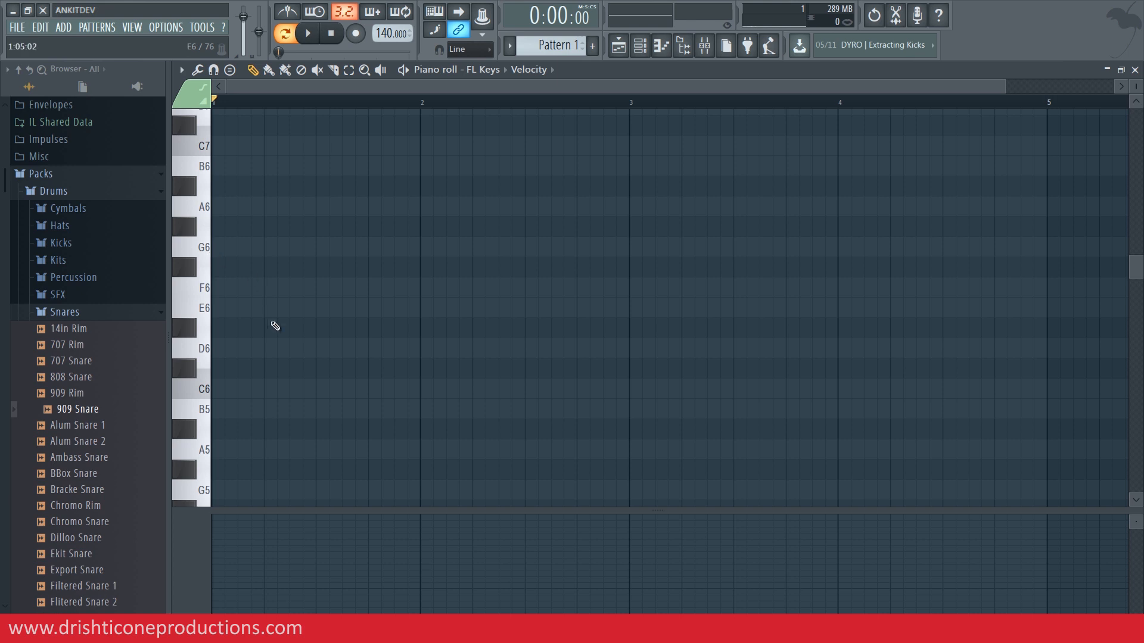
Draw four one-bar notes at C6, D6, E6 and G6, each starting its own bar from bar 1 to bar 4
double_click(214, 389)
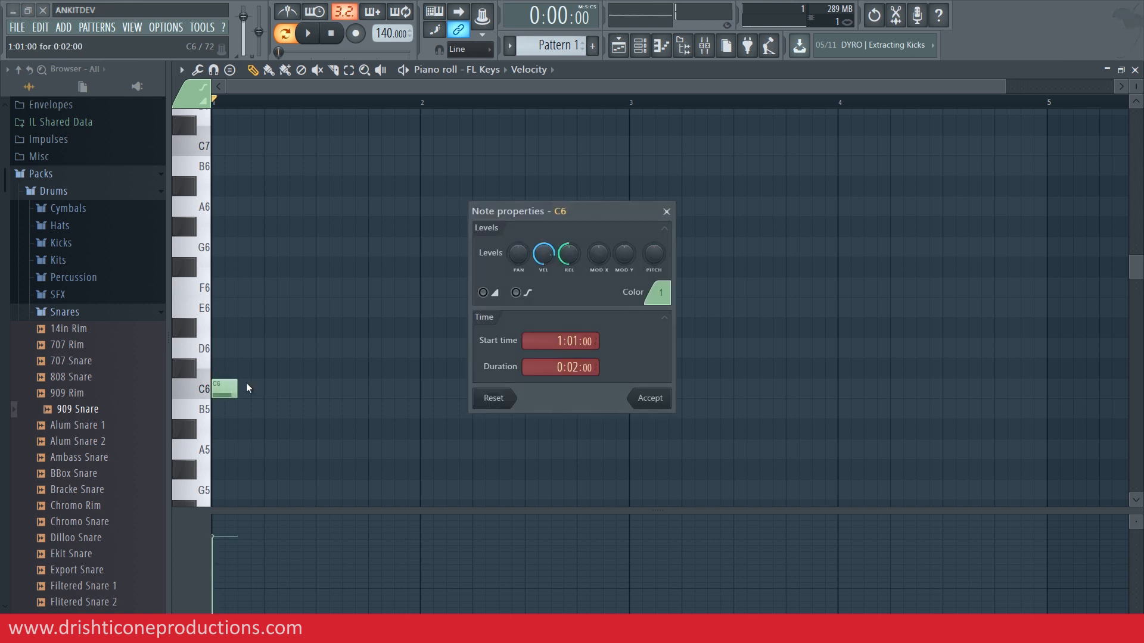
click(667, 213)
drag(244, 382, 420, 387)
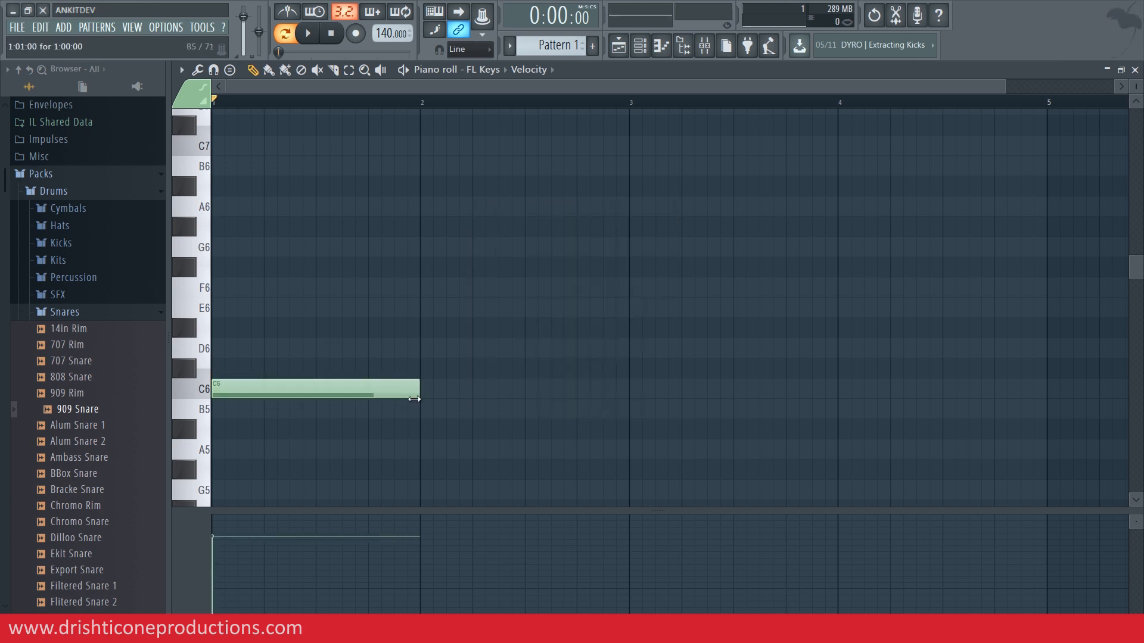
click(421, 348)
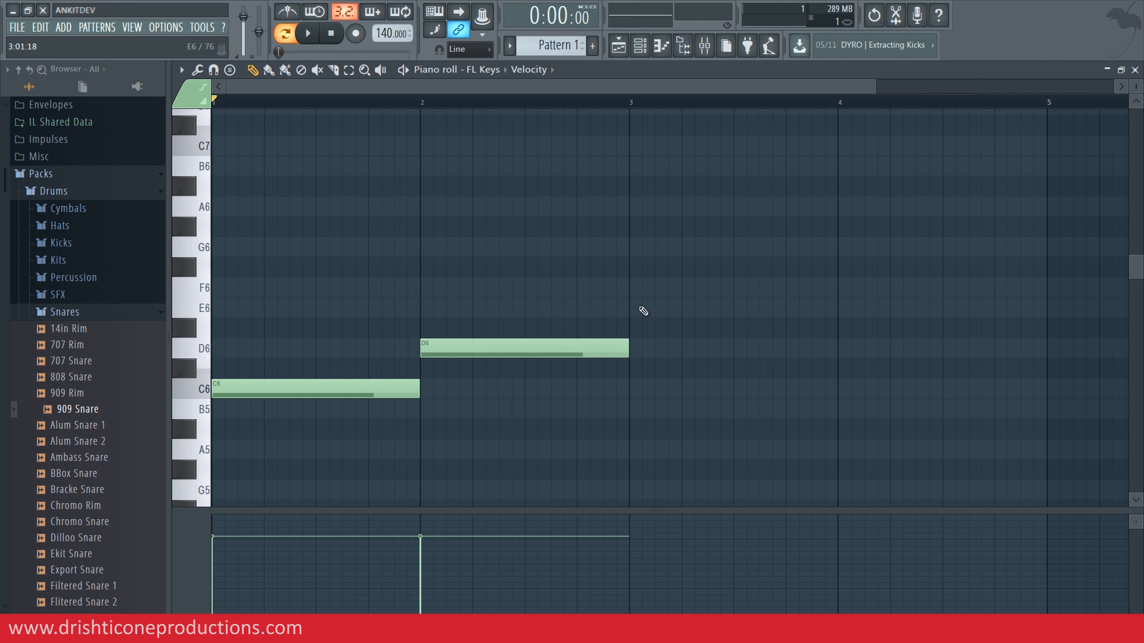
click(632, 307)
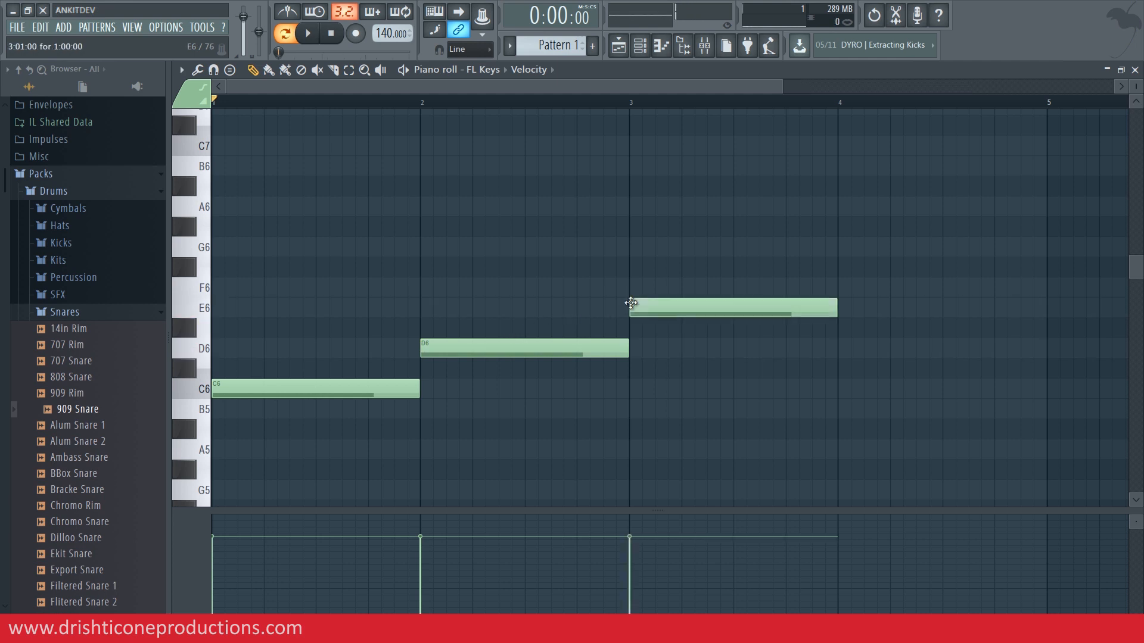
click(840, 247)
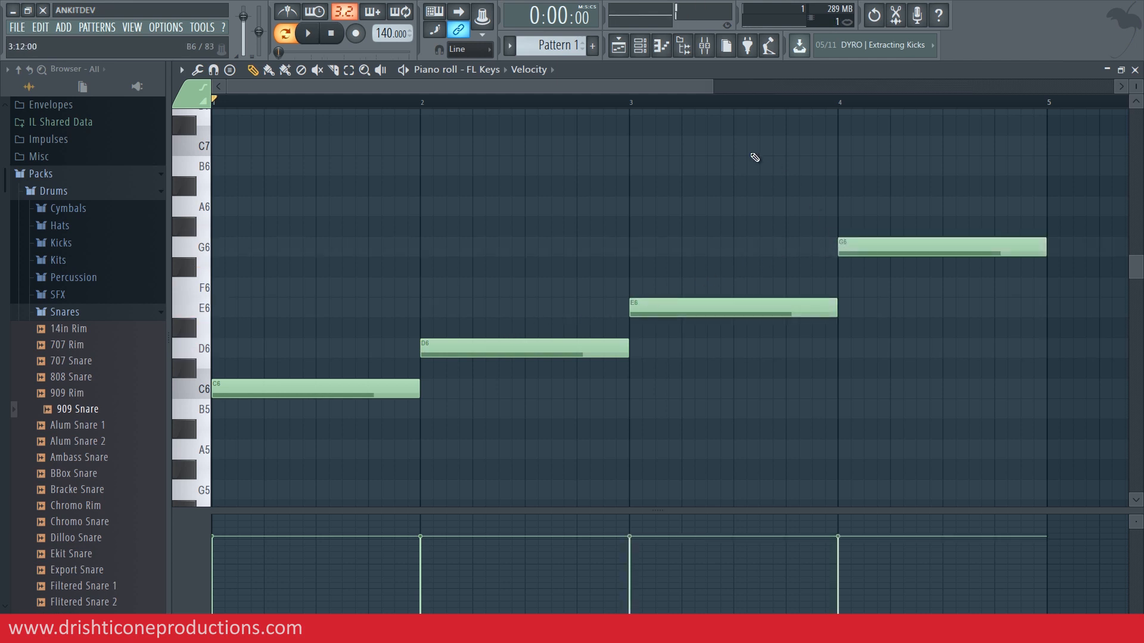
Play back the four-bar note sequence and stop playback
drag(717, 116, 889, 111)
key(space)
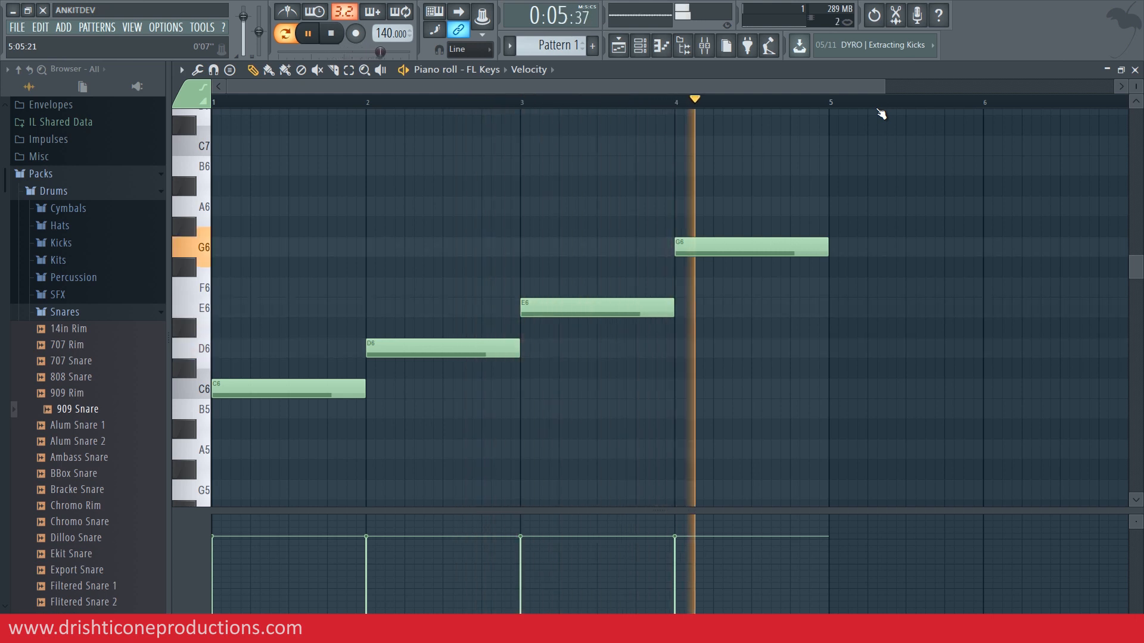
key(space)
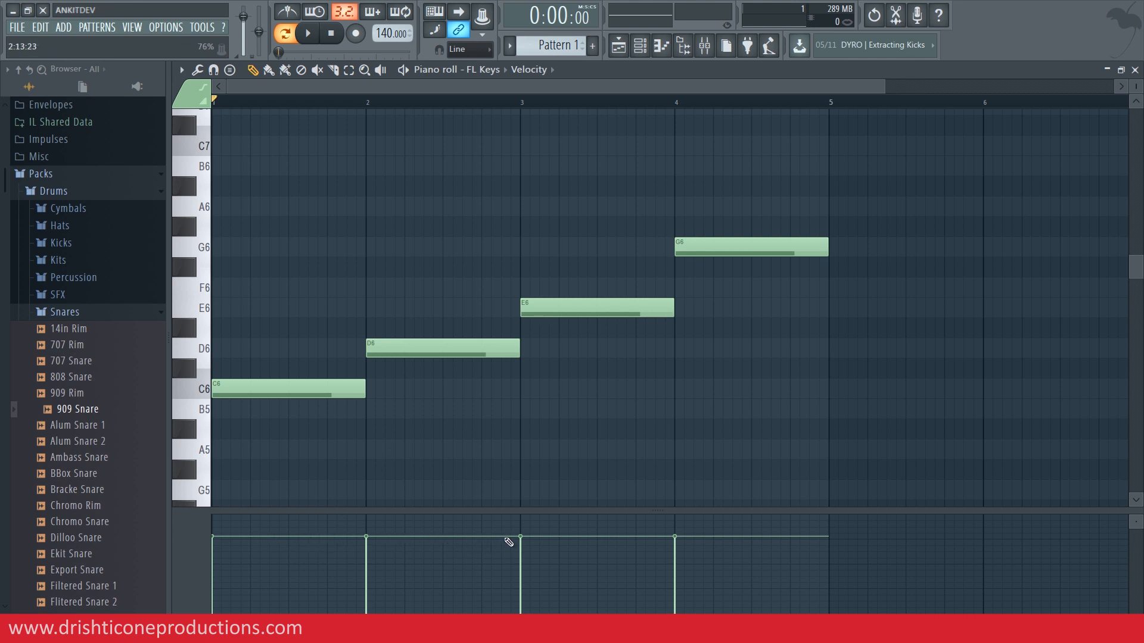
Draw a trial A#5 note in bar 4 and delete it, and replay the four-note sequence briefly
click(735, 432)
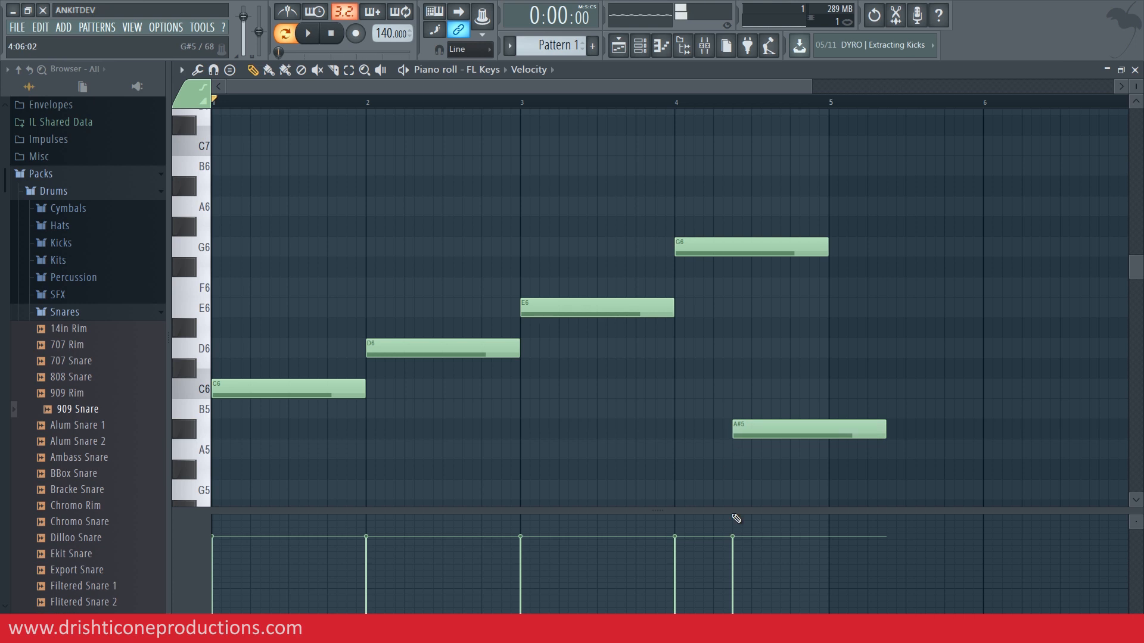
right_click(769, 439)
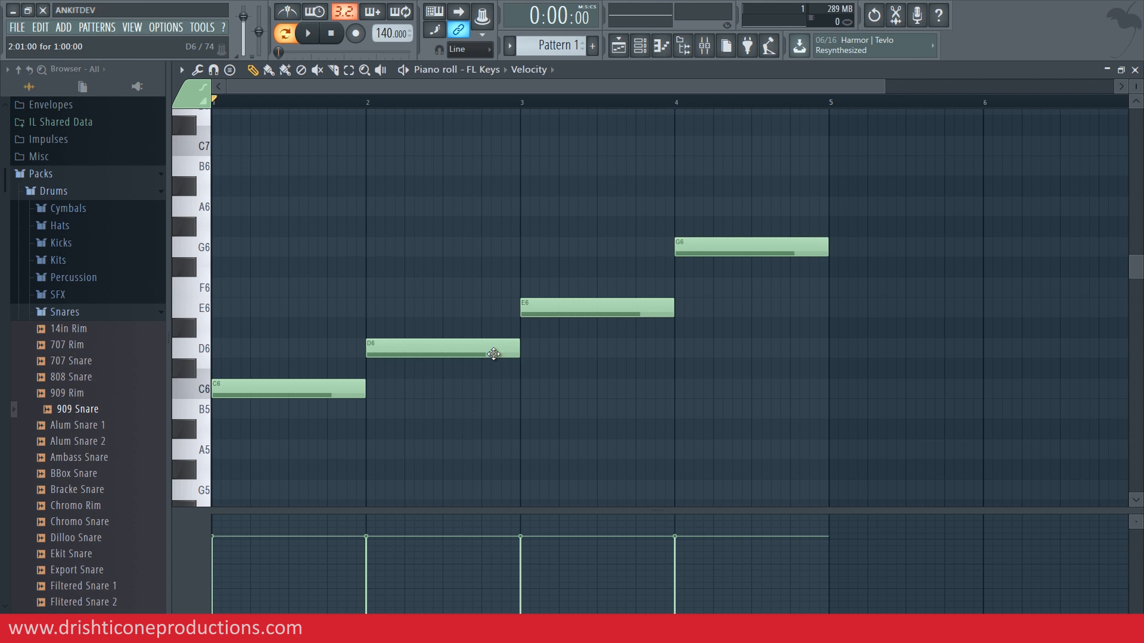
key(space)
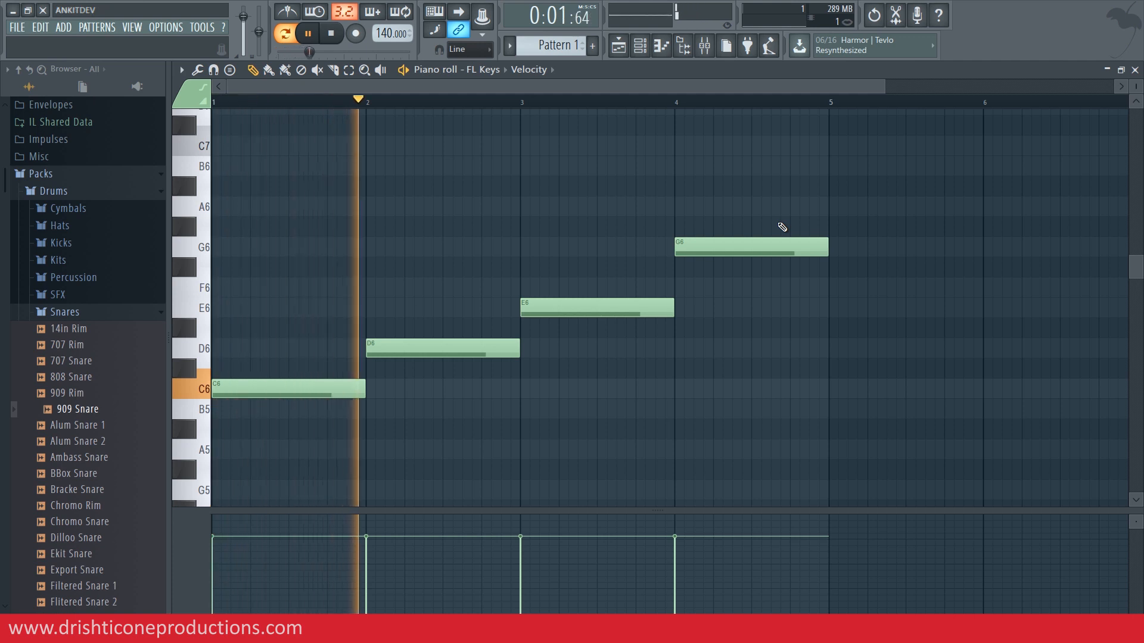
key(space)
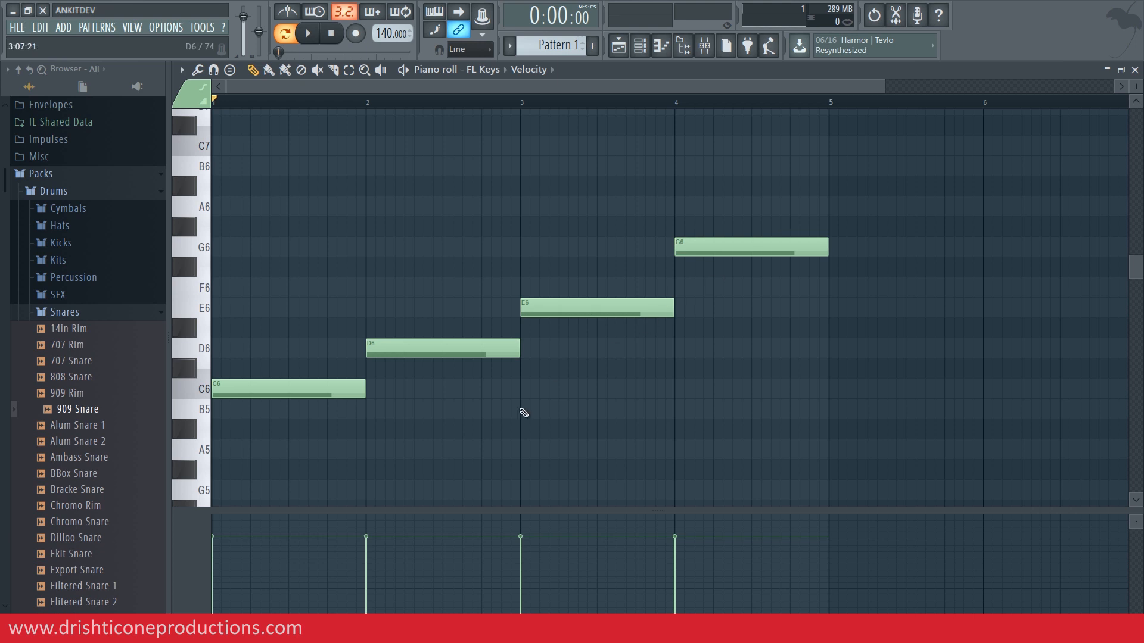
Raise the C6 note's velocity to maximum and E6's slightly, lower those of D6 and G6, and listen to the result
click(224, 547)
mouse_move(224, 548)
mouse_down()
mouse_move(232, 566)
mouse_move(235, 540)
mouse_up()
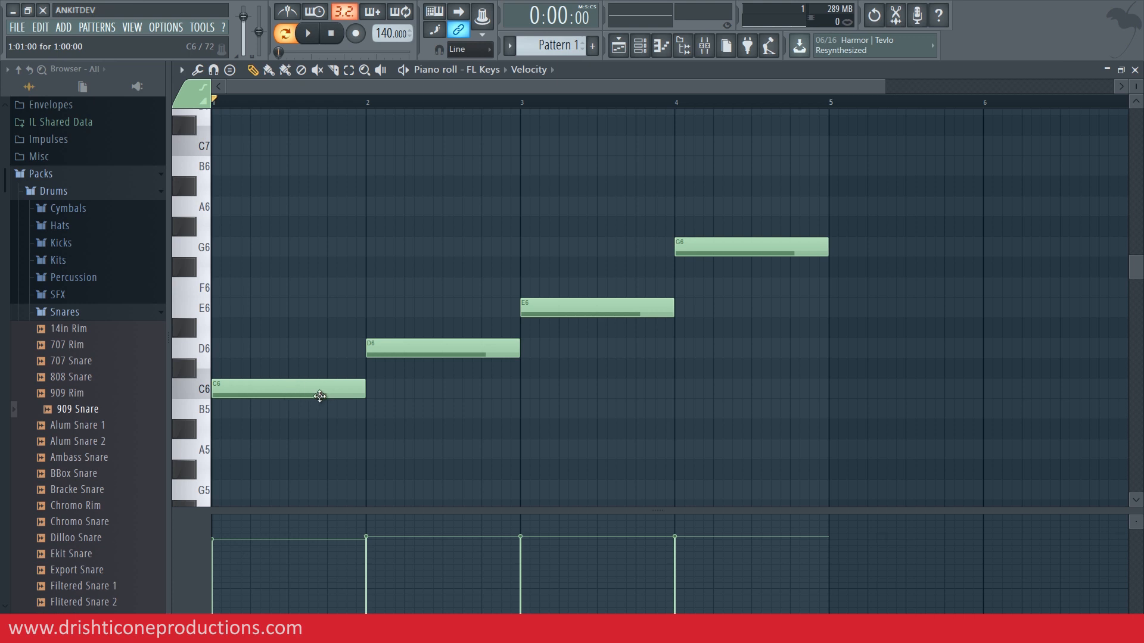
drag(221, 538, 237, 506)
click(367, 548)
drag(369, 550, 366, 566)
drag(523, 530, 523, 528)
drag(681, 548, 681, 566)
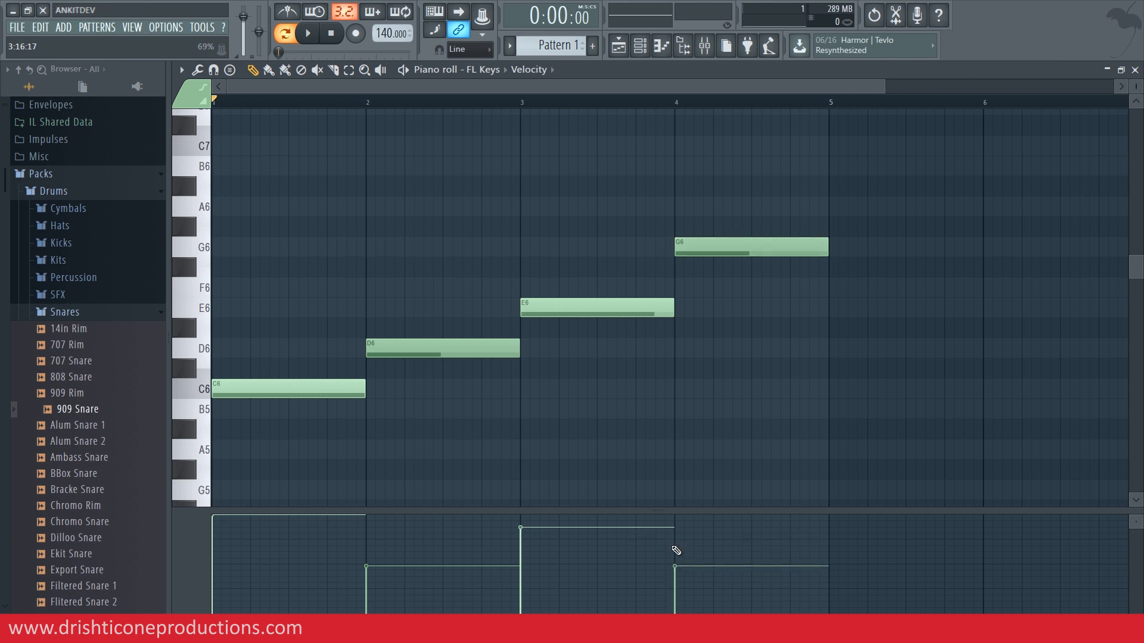
key(space)
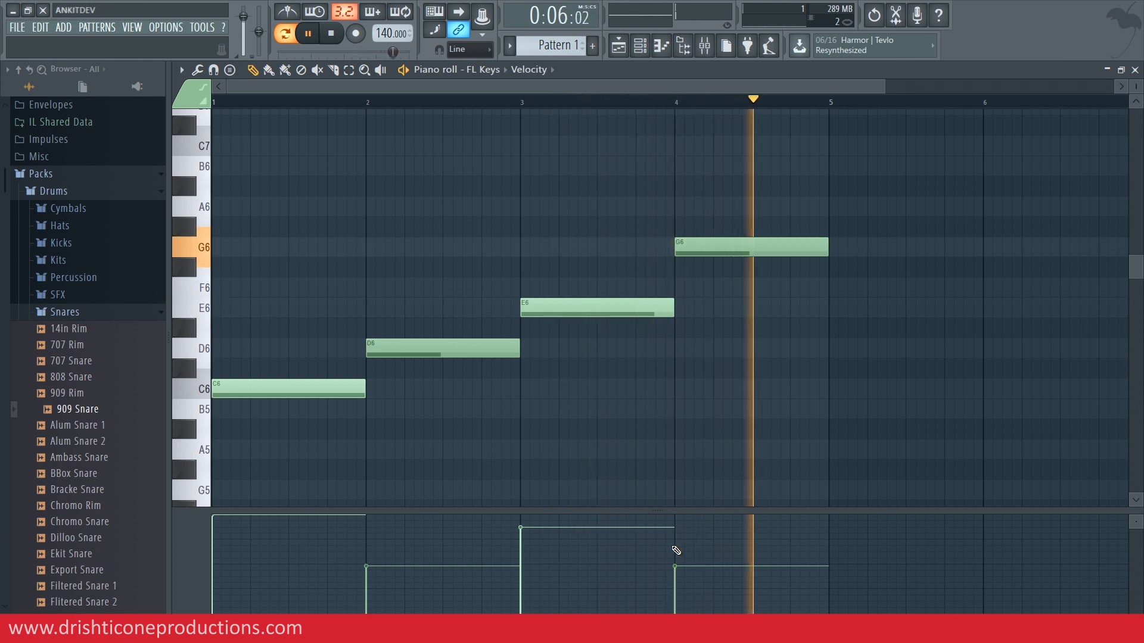
key(space)
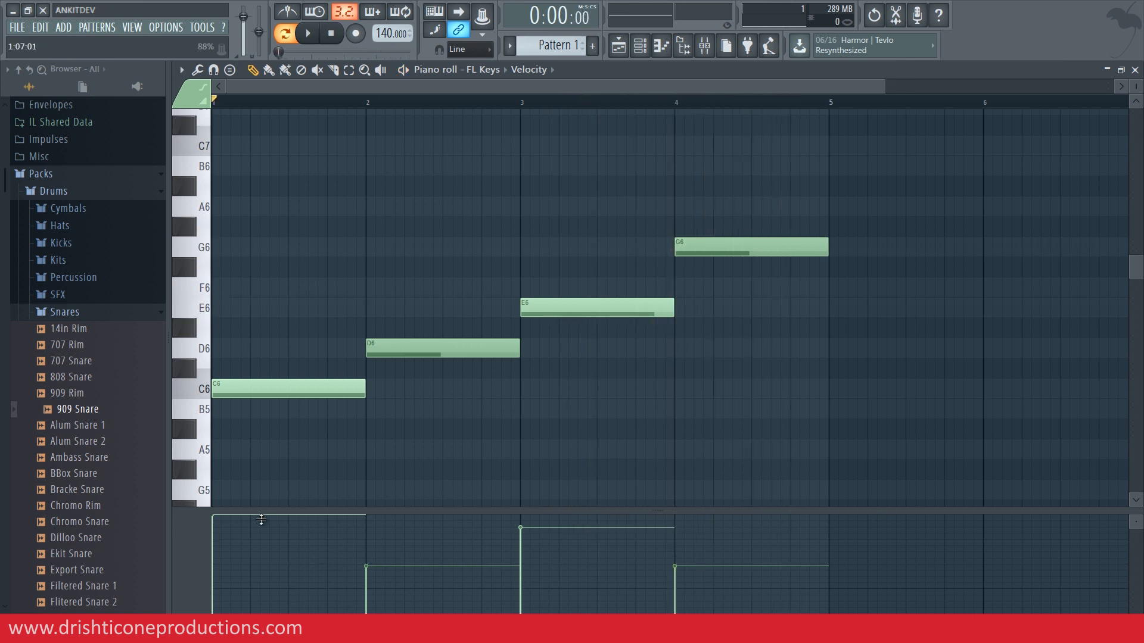
Level the velocities of the C6, D6, E6 and G6 notes at about 77%
drag(219, 521, 217, 538)
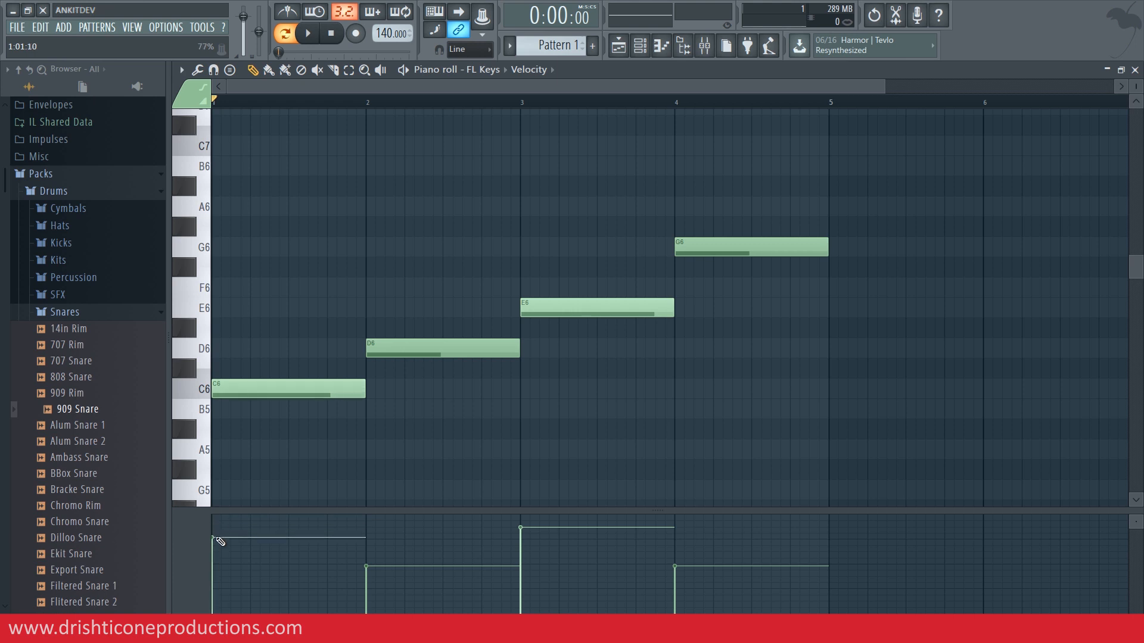
drag(369, 571, 370, 542)
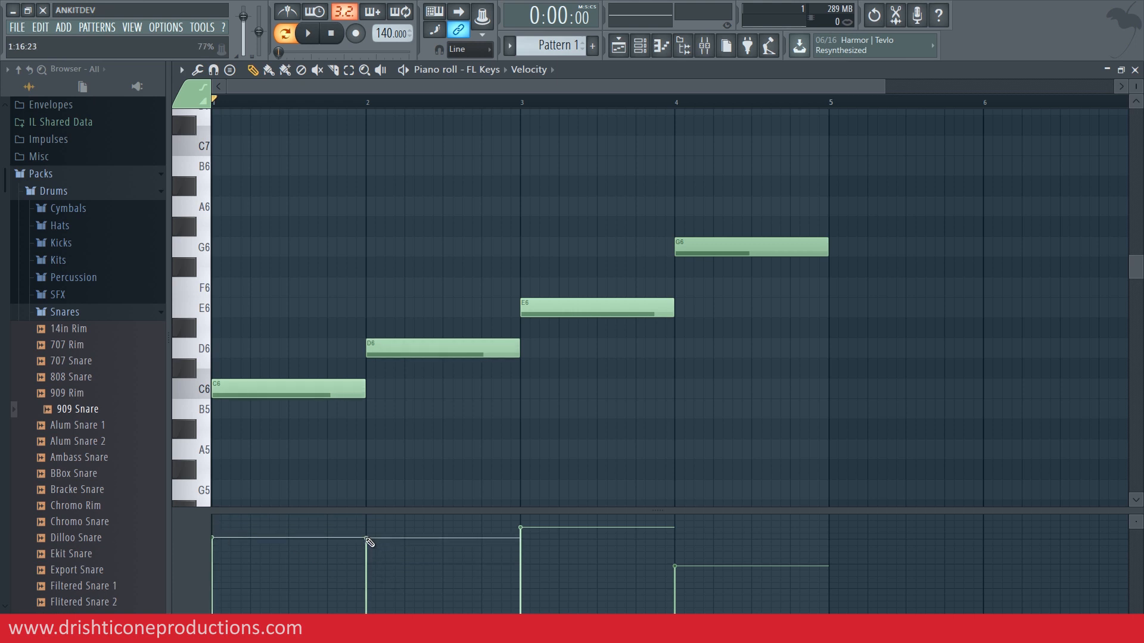
drag(521, 528, 523, 540)
drag(676, 566, 676, 540)
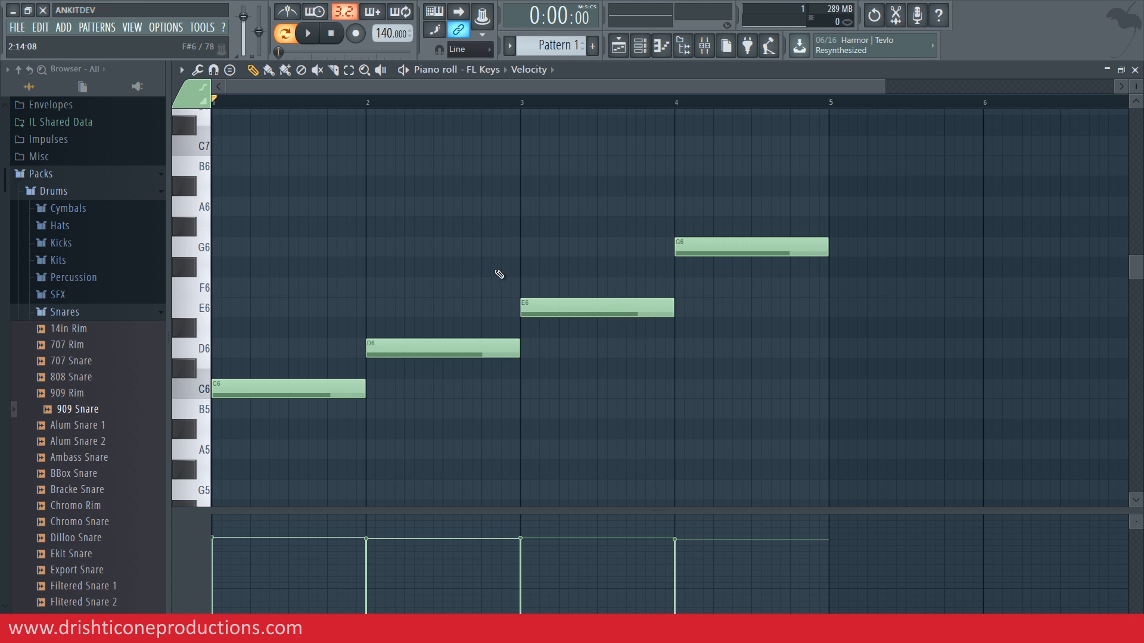
Draw overlapping E6, G6, C7 and B6 notes within bar 1 and shorten the C7 note
click(255, 306)
click(291, 246)
click(328, 186)
drag(323, 166, 327, 140)
click(351, 165)
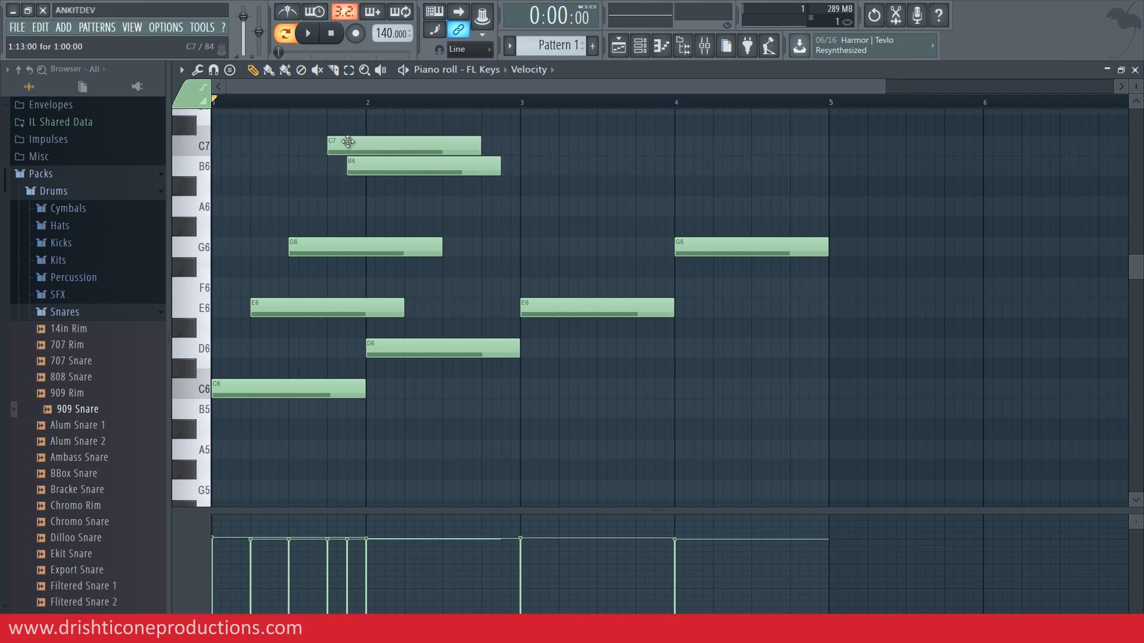
drag(480, 145, 433, 152)
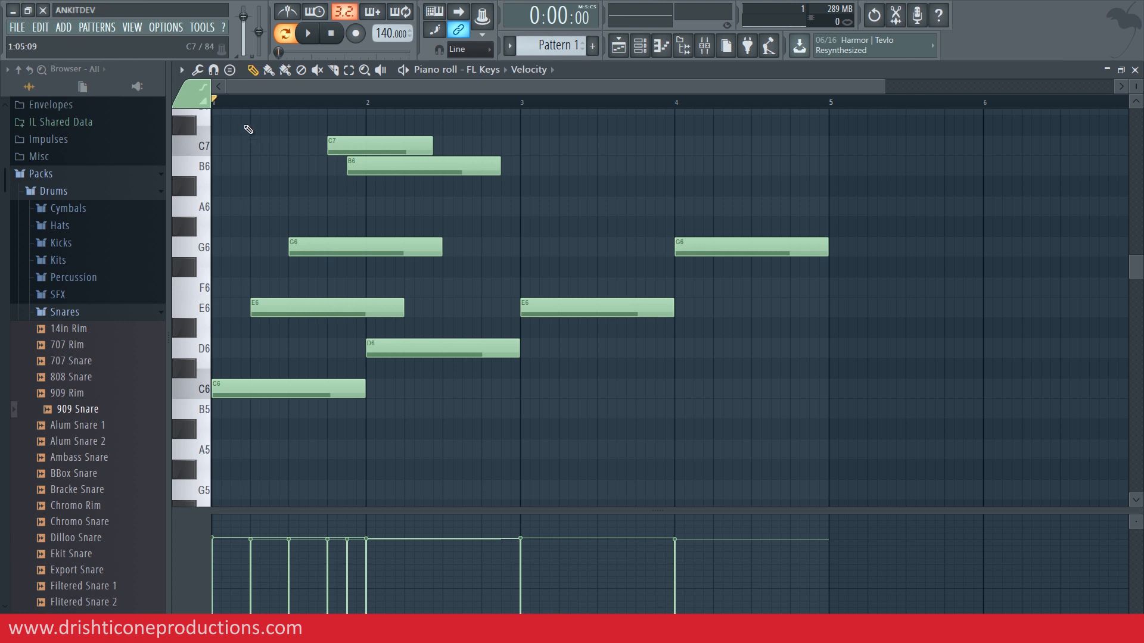
Toggle the piano roll's Allow resizing from left option
click(182, 72)
mouse_move(193, 101)
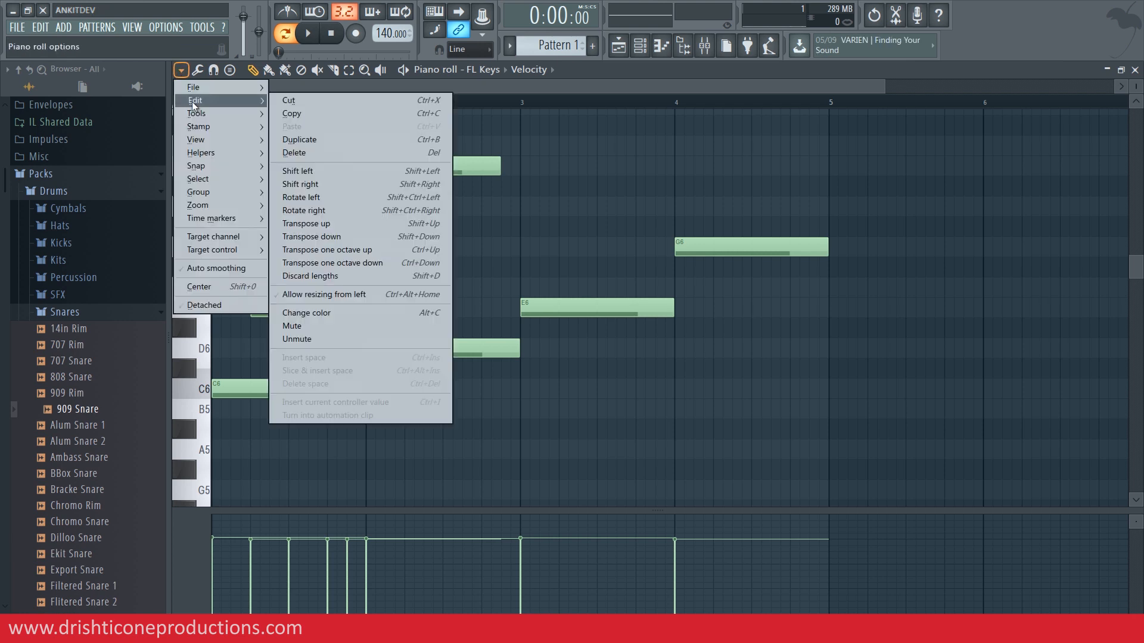
click(339, 295)
Shorten bar 1's C7, B6 and G6 notes to two steps and its E6 and C6 notes to four, and play them briefly
mouse_move(332, 147)
mouse_down()
mouse_move(352, 148)
mouse_move(332, 147)
mouse_up()
drag(431, 147, 347, 146)
drag(499, 161, 365, 162)
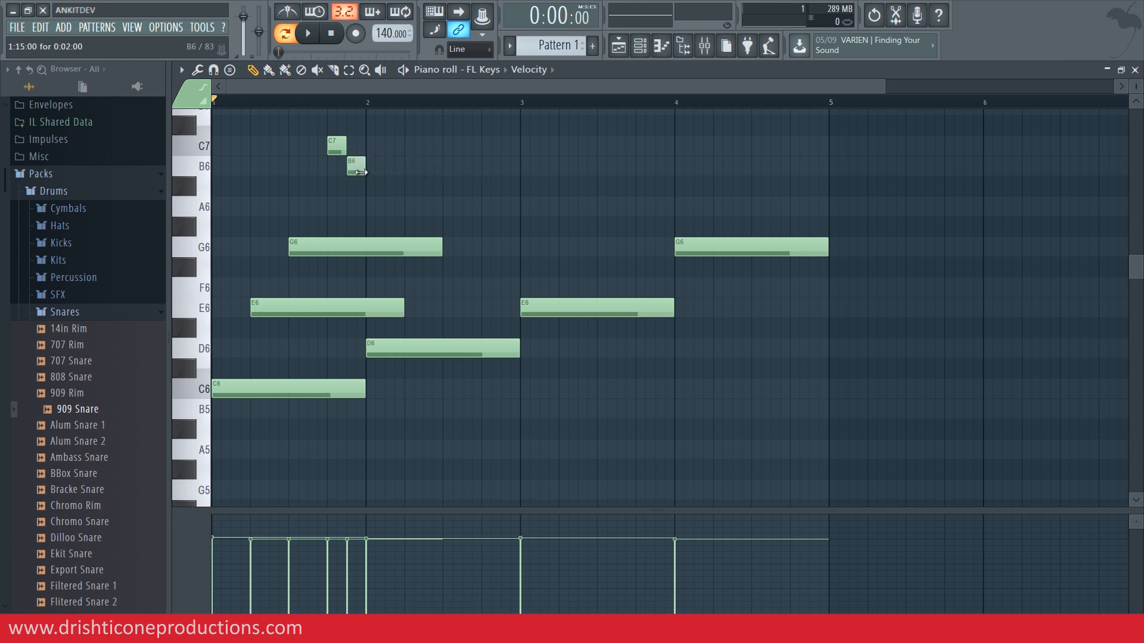
drag(442, 245, 308, 250)
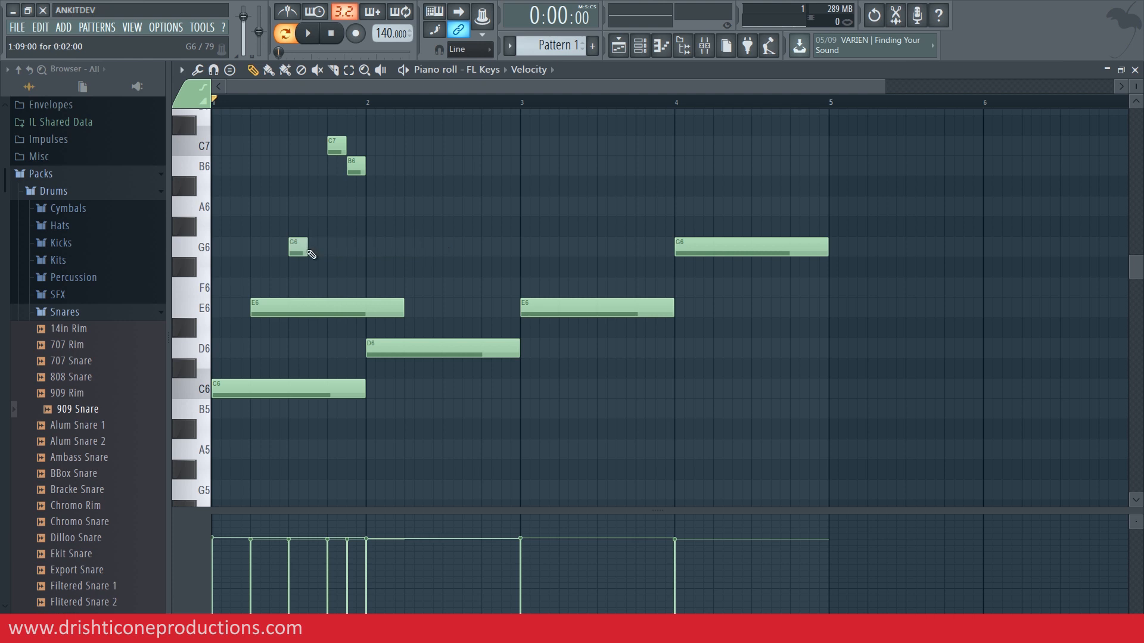
drag(403, 302, 285, 302)
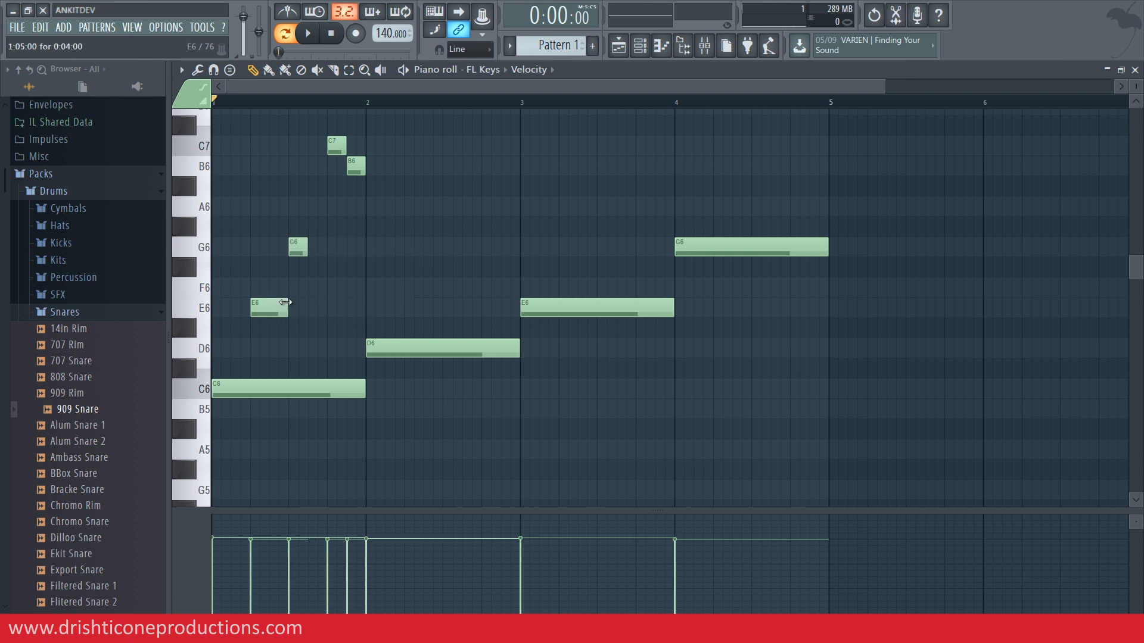
drag(361, 380, 249, 381)
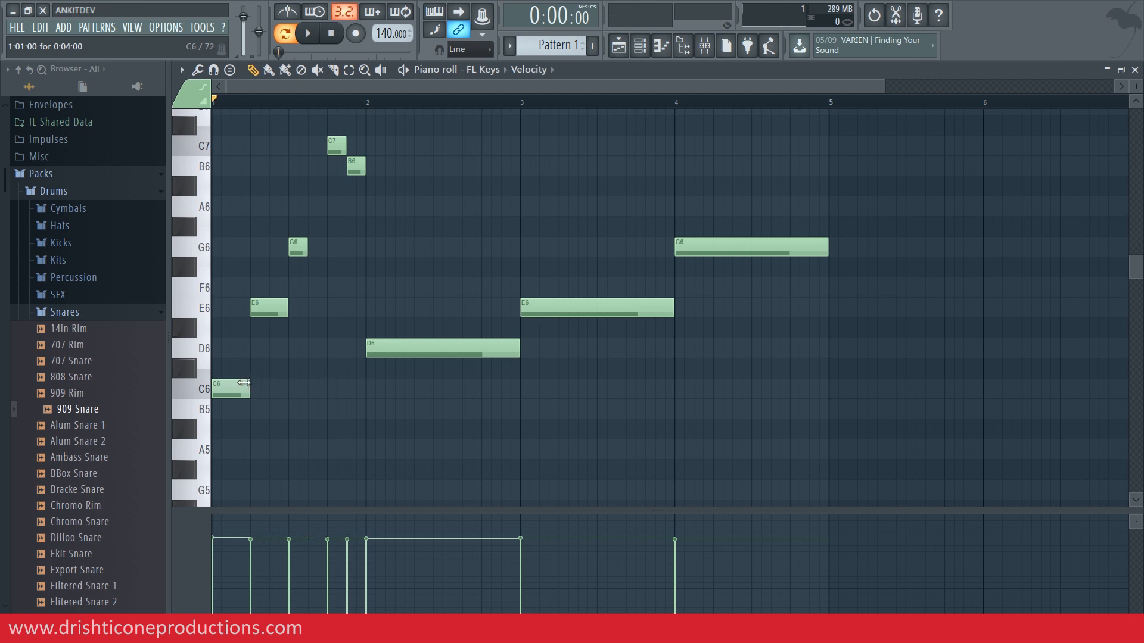
key(space)
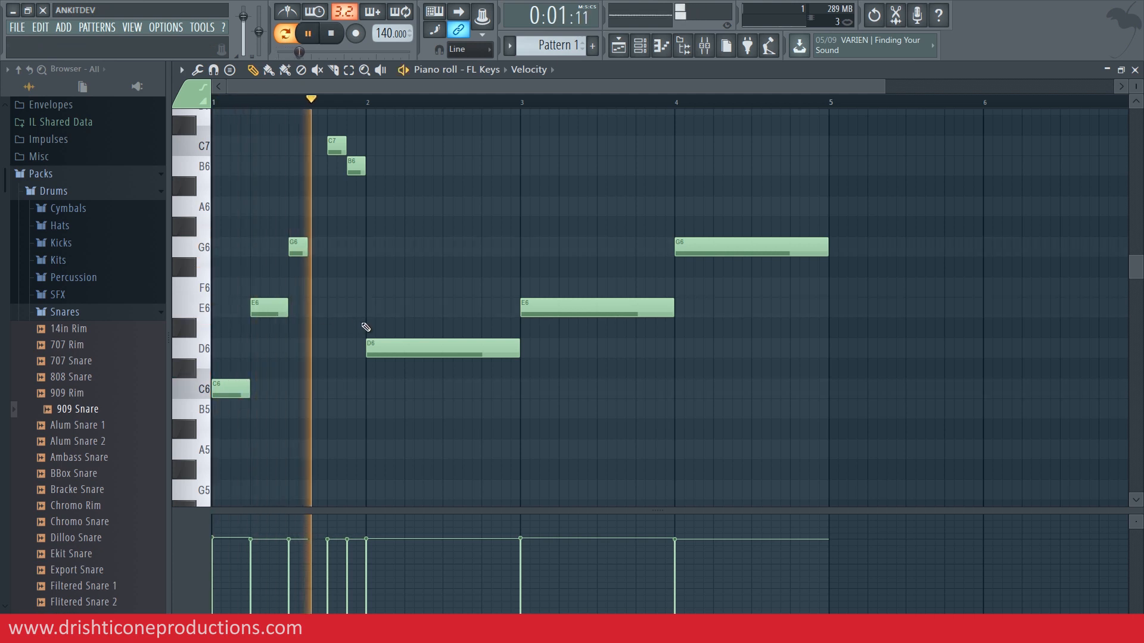
key(space)
Draw a four-step F6 and two-step G6, A6, B6 and G6 notes in bar 2, and shorten its D6 note to four steps
click(411, 287)
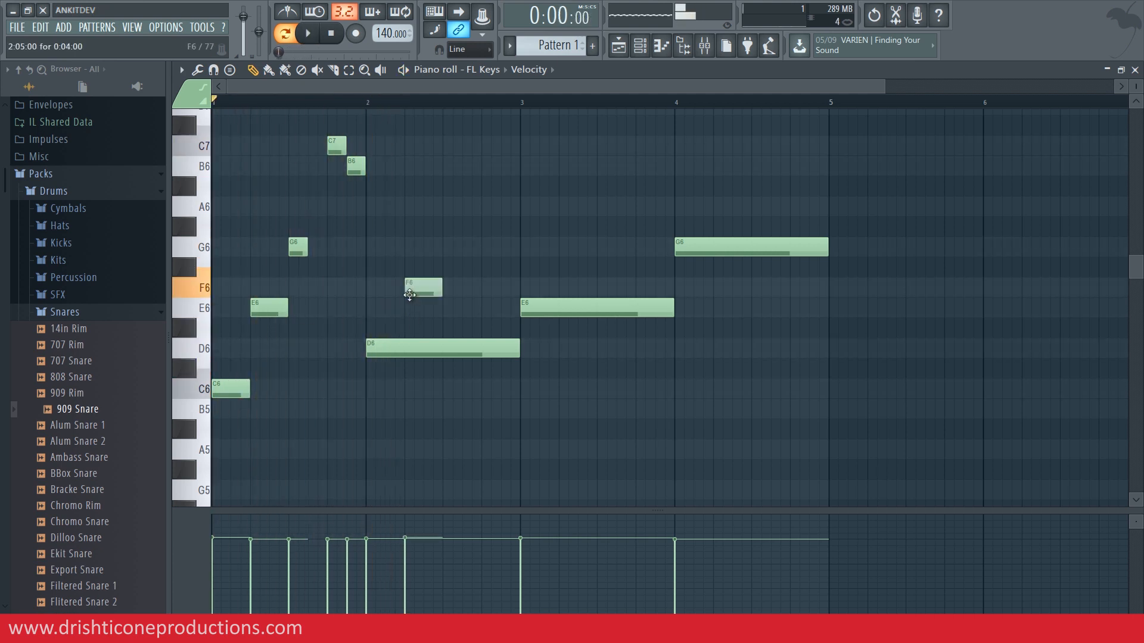
click(445, 245)
click(466, 207)
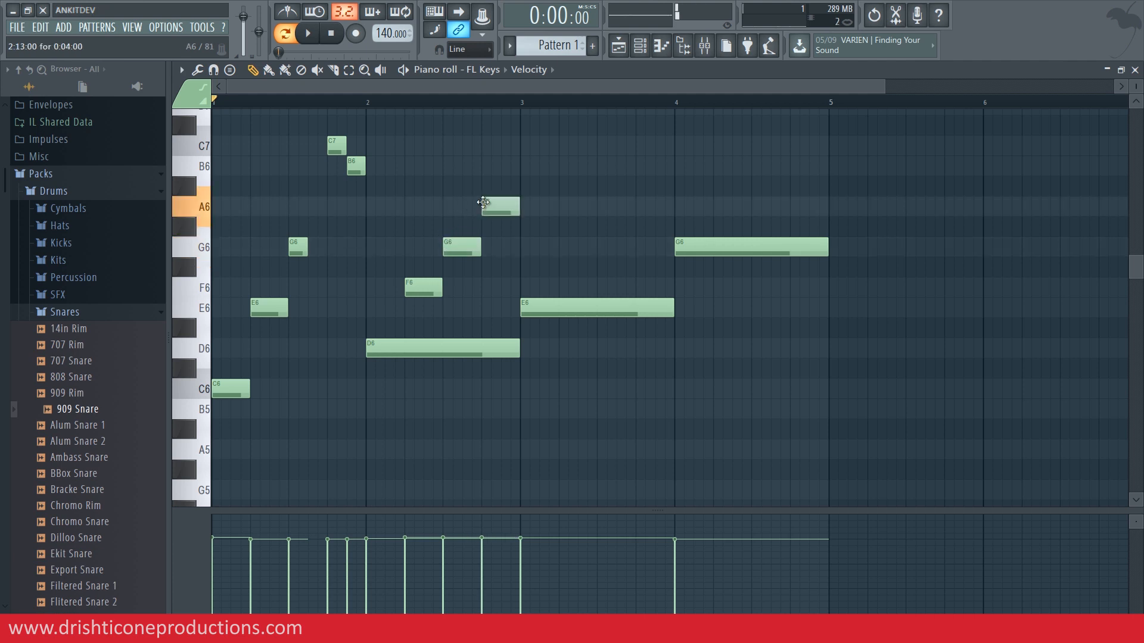
click(483, 167)
click(508, 206)
right_click(507, 207)
click(504, 247)
drag(536, 135, 459, 248)
click(528, 202)
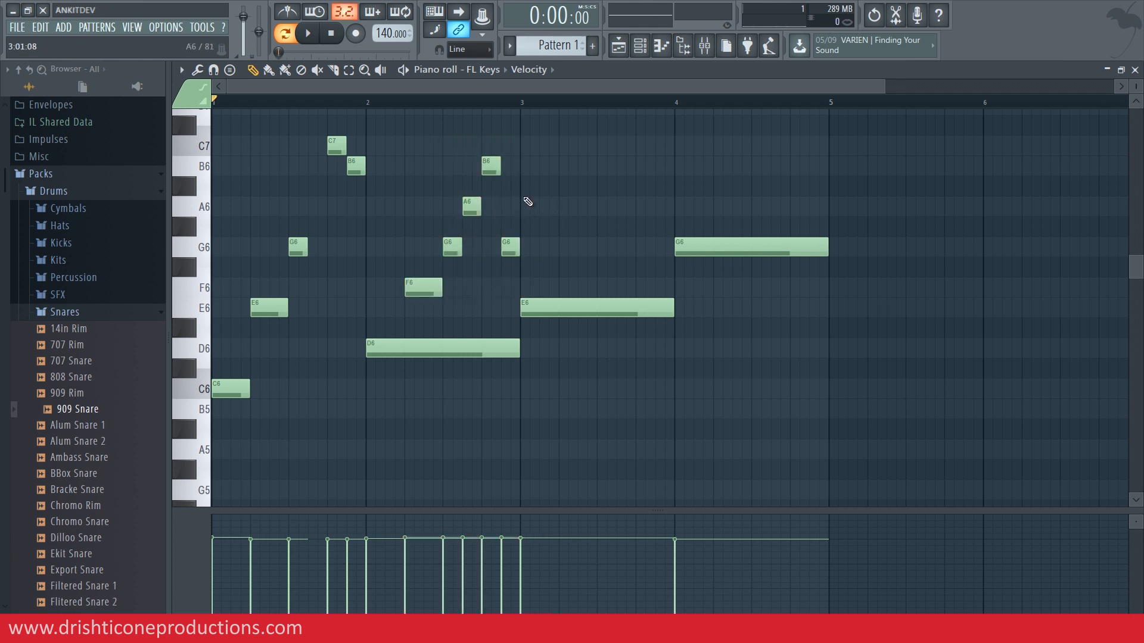
drag(518, 349, 404, 351)
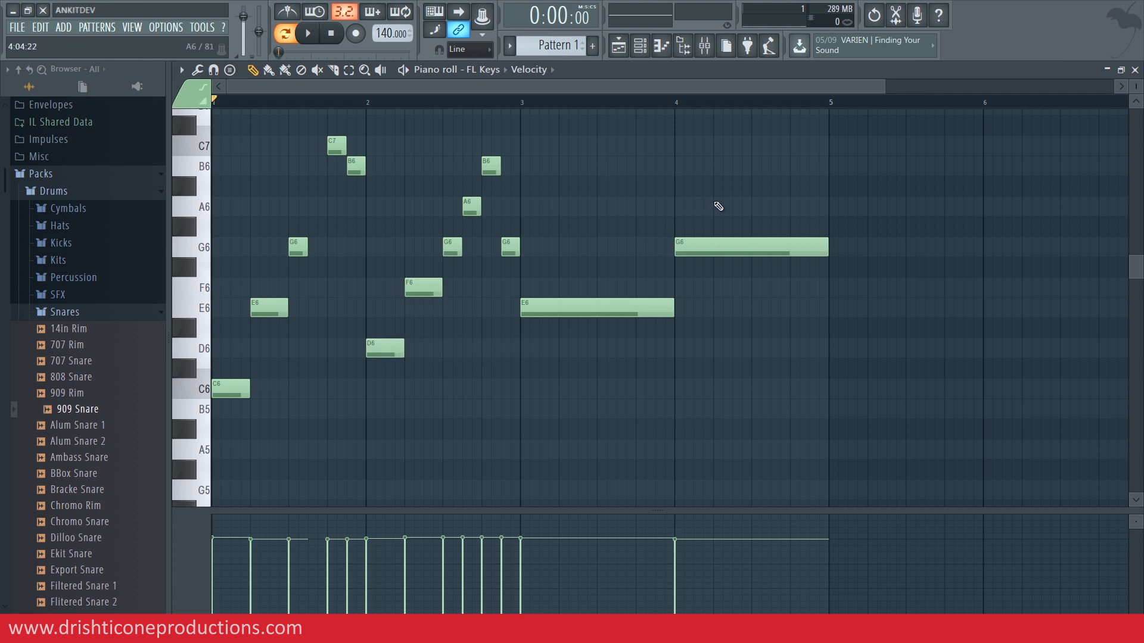
Delete the long E6 and G6 notes in bars 3 and 4, and play back the two-bar melody
right_click(707, 256)
right_click(628, 309)
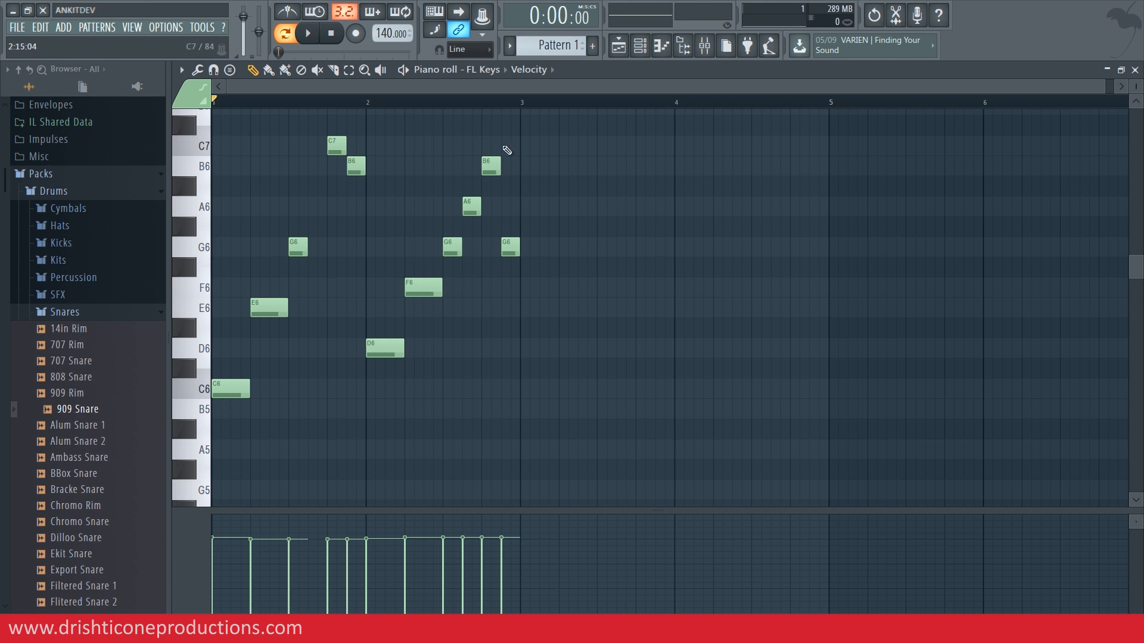
key(space)
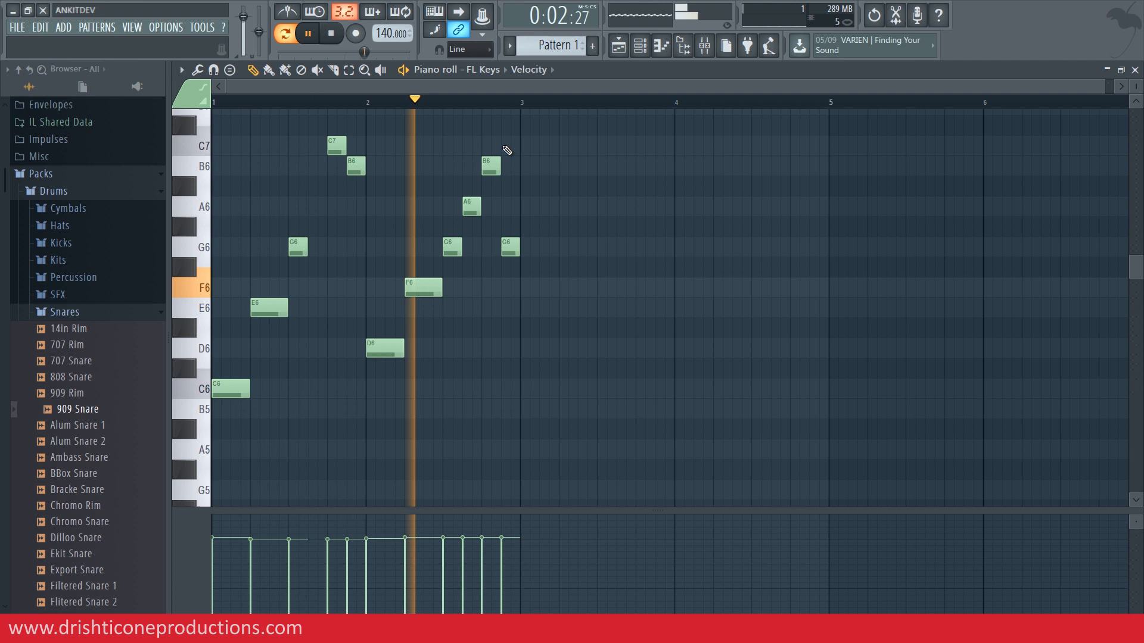
key(space)
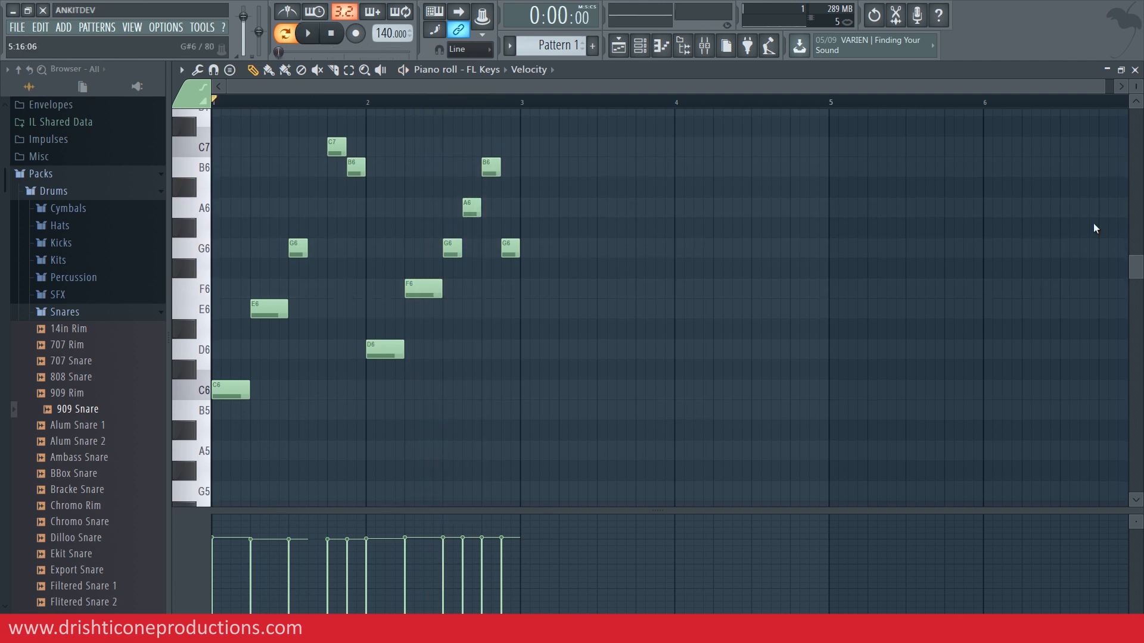
Draw a C5 note at the start of bar 1 and extend it to eight steps
drag(1134, 268, 1136, 305)
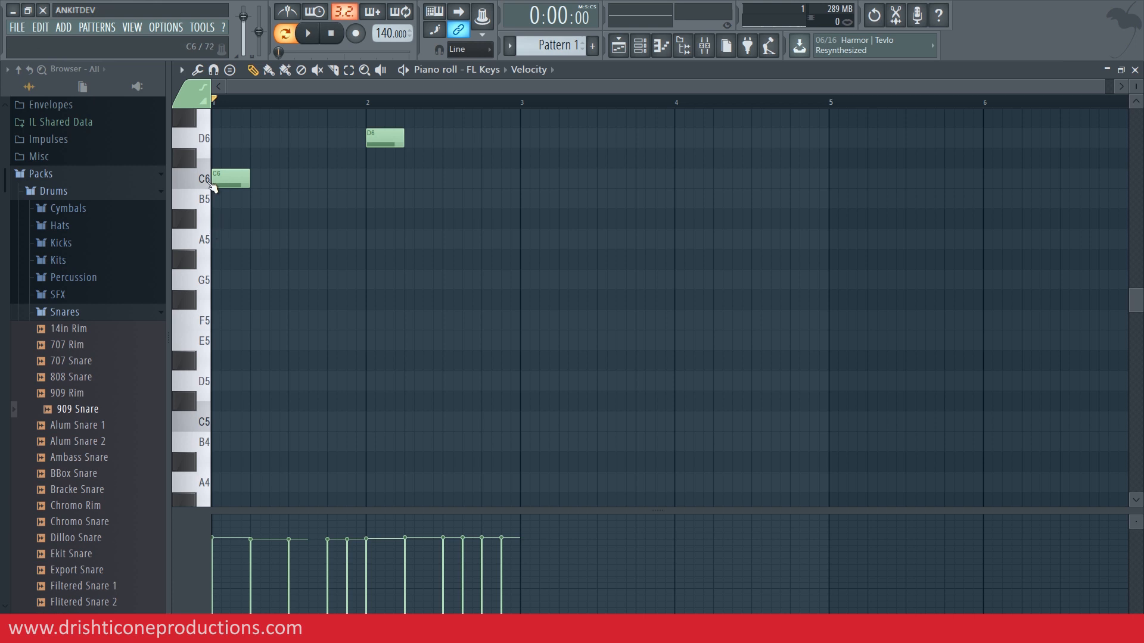
click(215, 421)
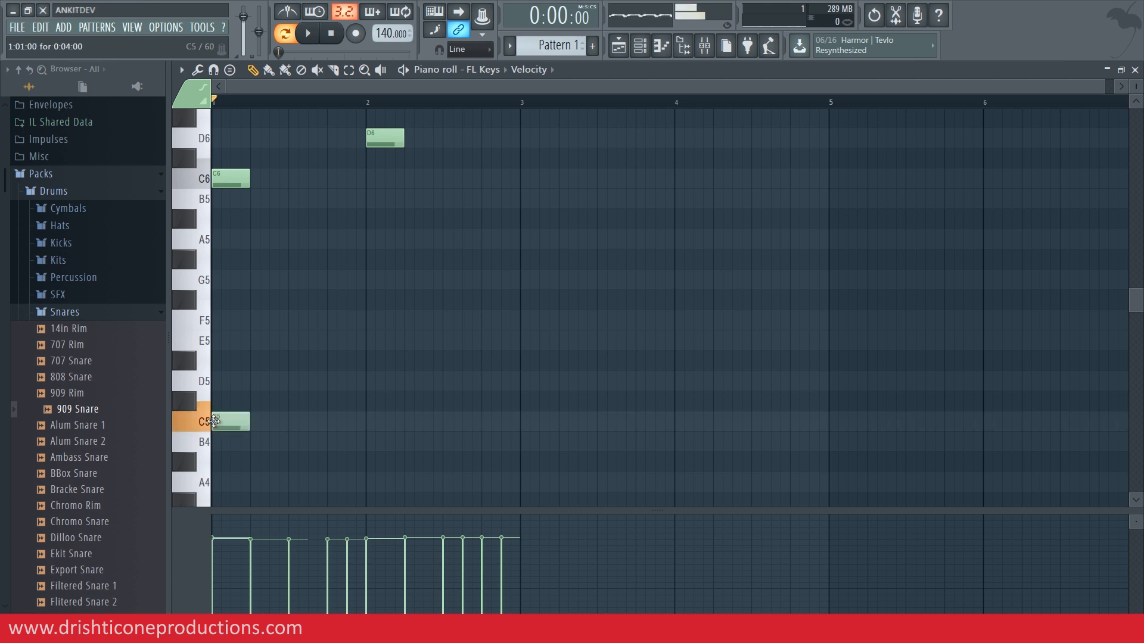
drag(249, 425, 298, 428)
Draw E5 and D5 notes in the second half of bar 1 and resize both to four steps
drag(1136, 307, 1138, 270)
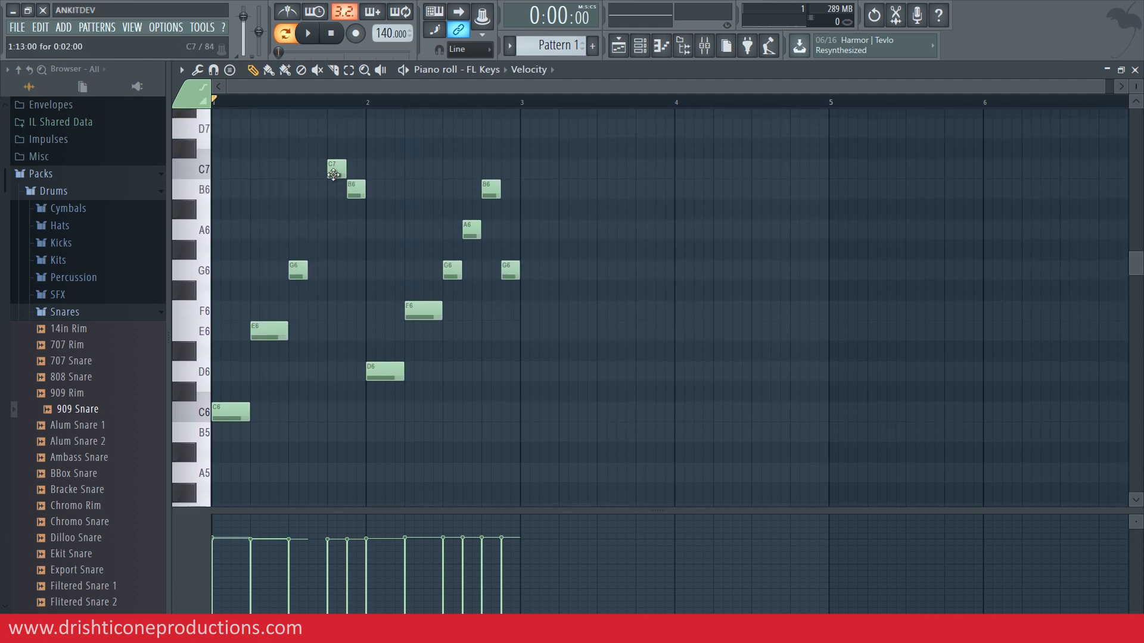
scroll(1136, 253, down, 5)
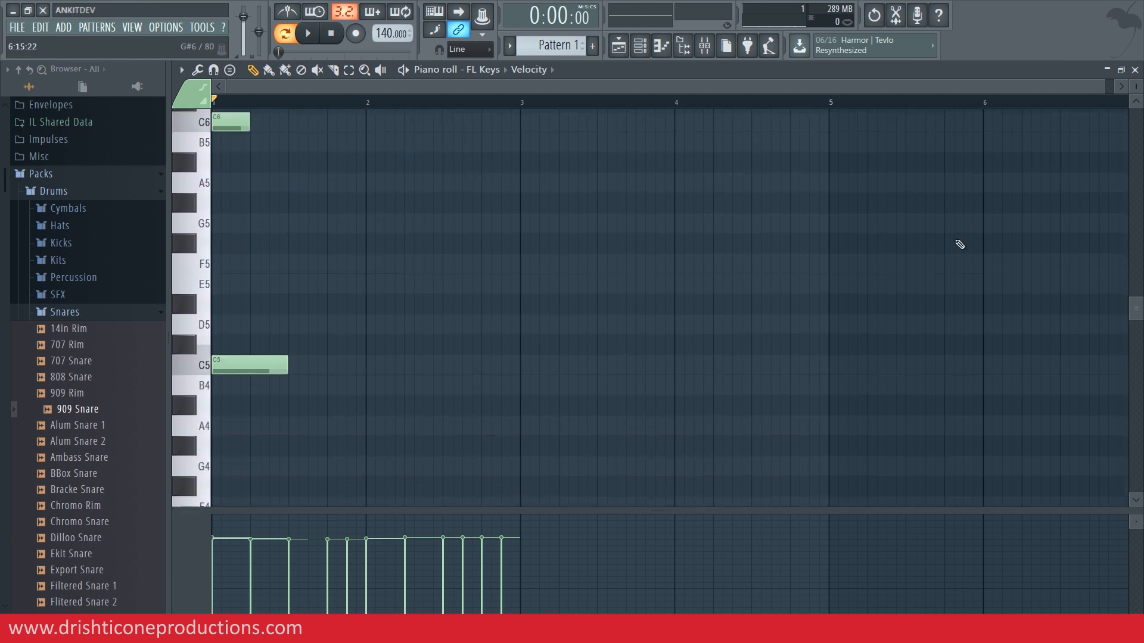
click(292, 229)
drag(292, 231, 292, 292)
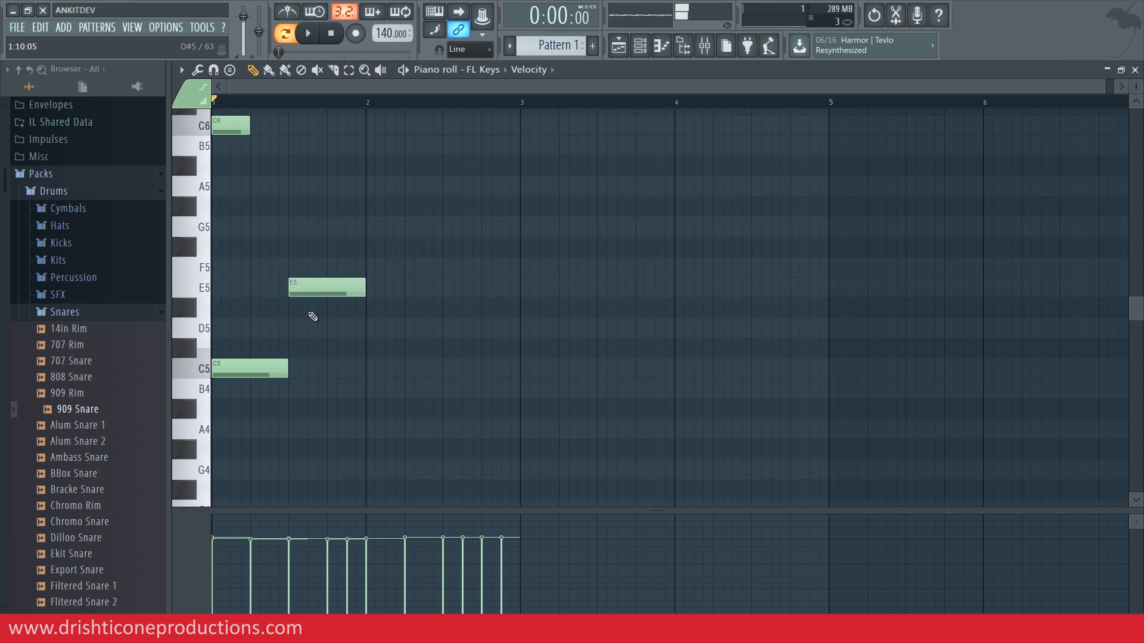
click(330, 328)
drag(395, 257, 298, 342)
drag(403, 328, 368, 326)
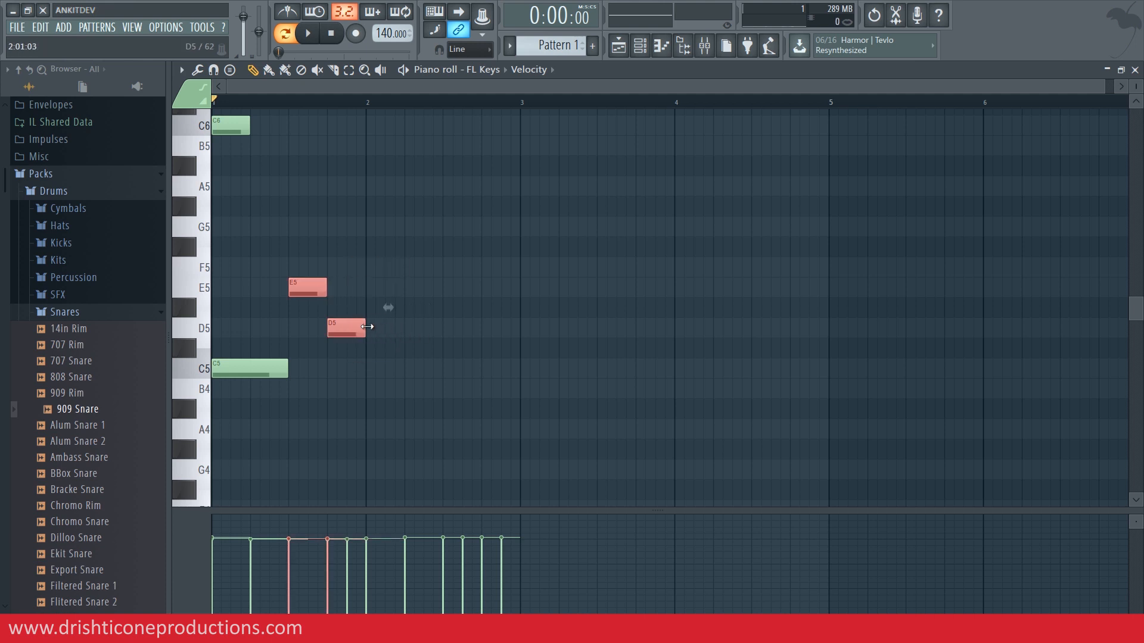
double_click(371, 410)
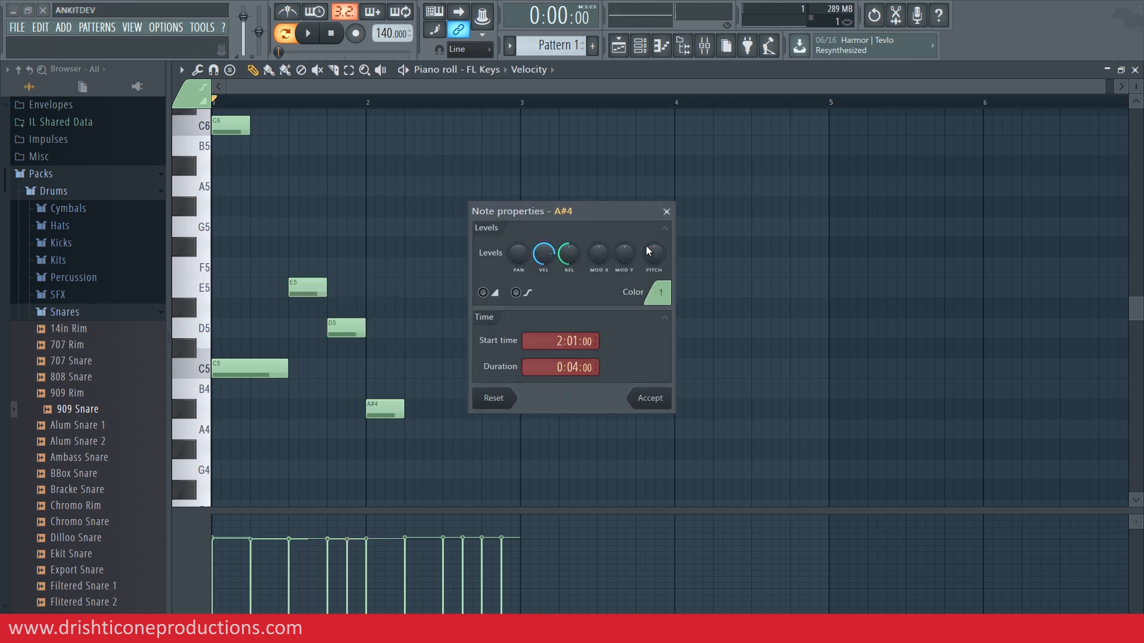
click(666, 211)
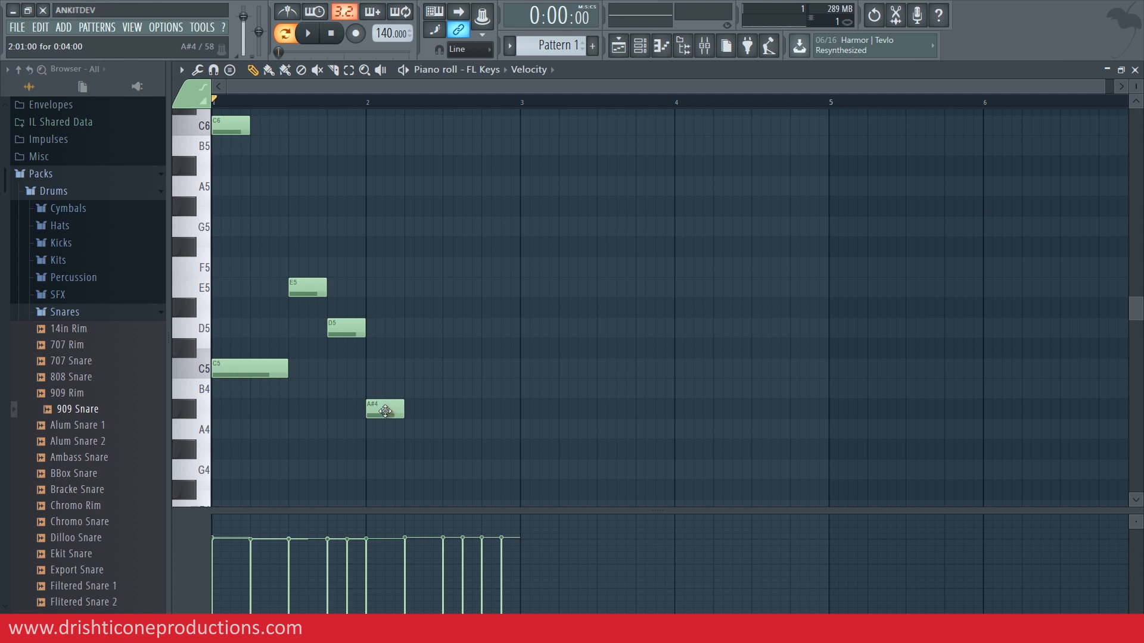
right_click(387, 416)
Draw eight-step G4 and C5 notes to fill bar 2 beneath the melody, and play back the pattern
drag(369, 412, 441, 475)
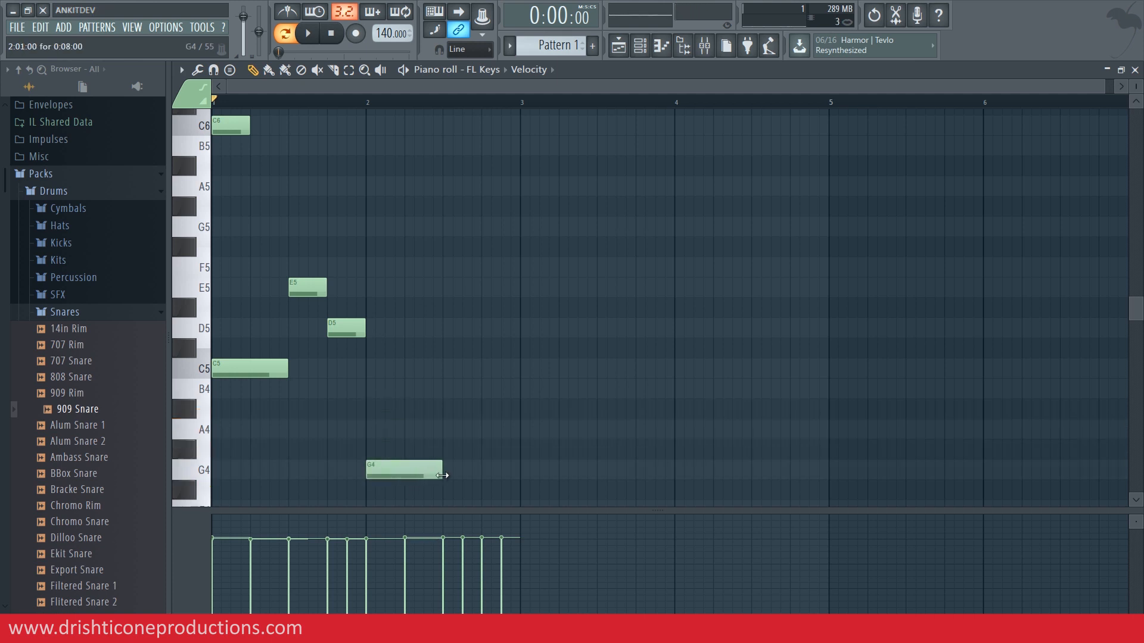
drag(446, 391, 446, 365)
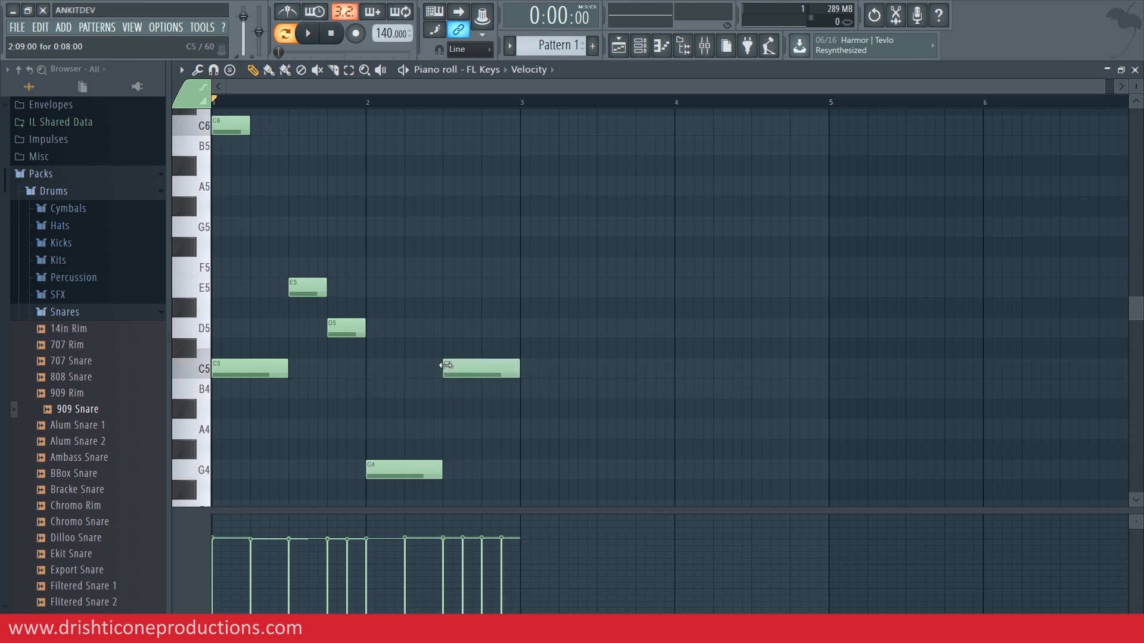
key(space)
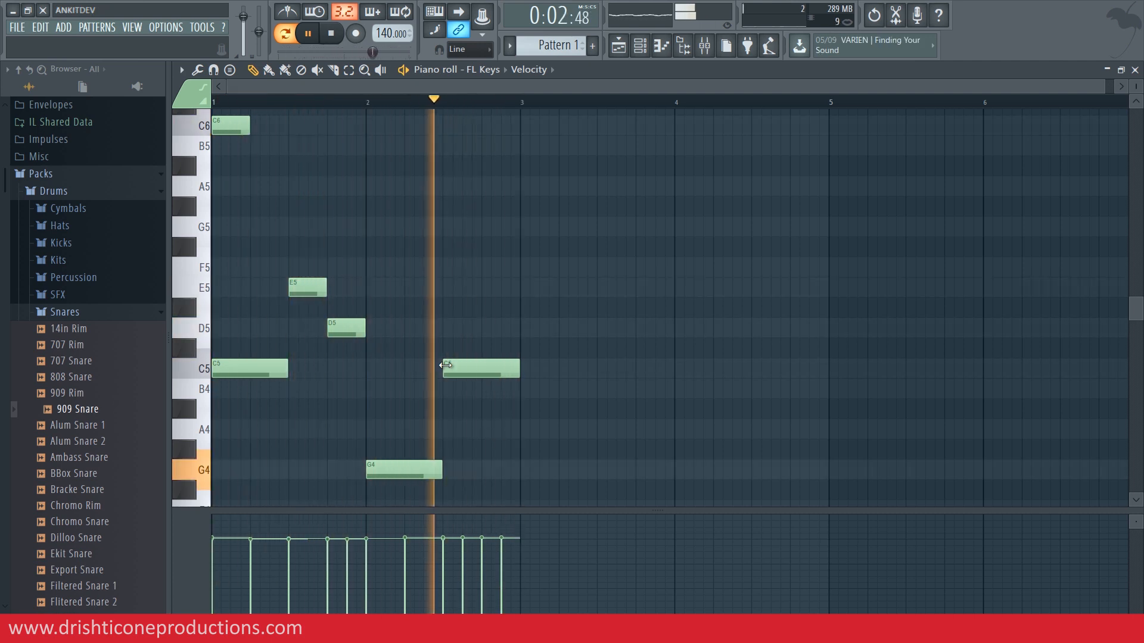
key(space)
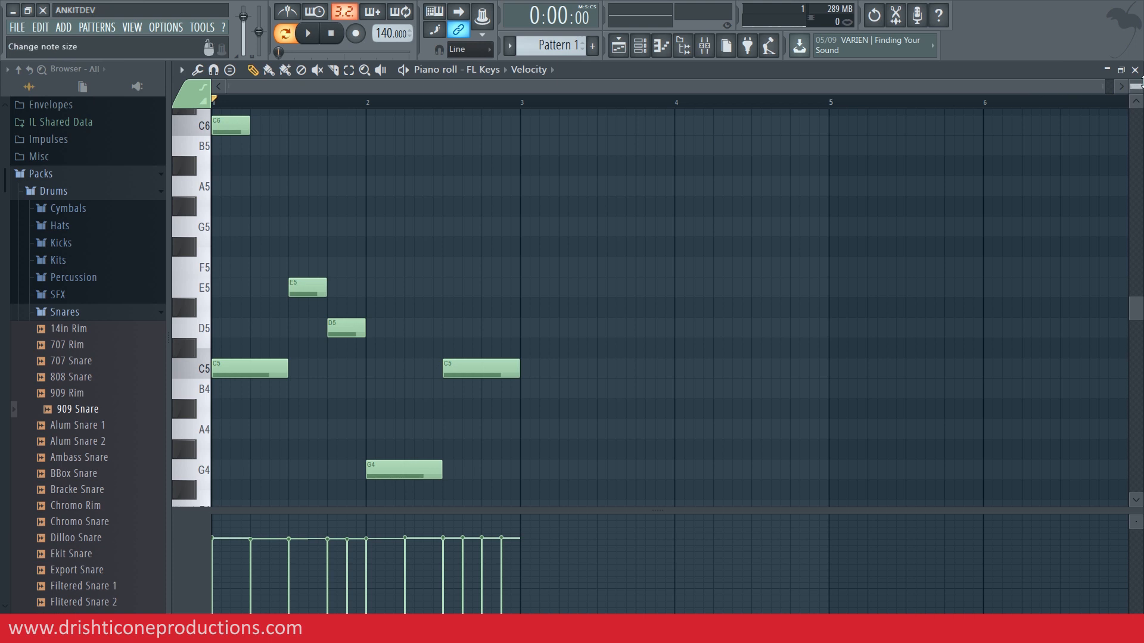
Slightly lower the velocities of the C5 and E5 notes in bar 1
drag(1137, 87, 1139, 82)
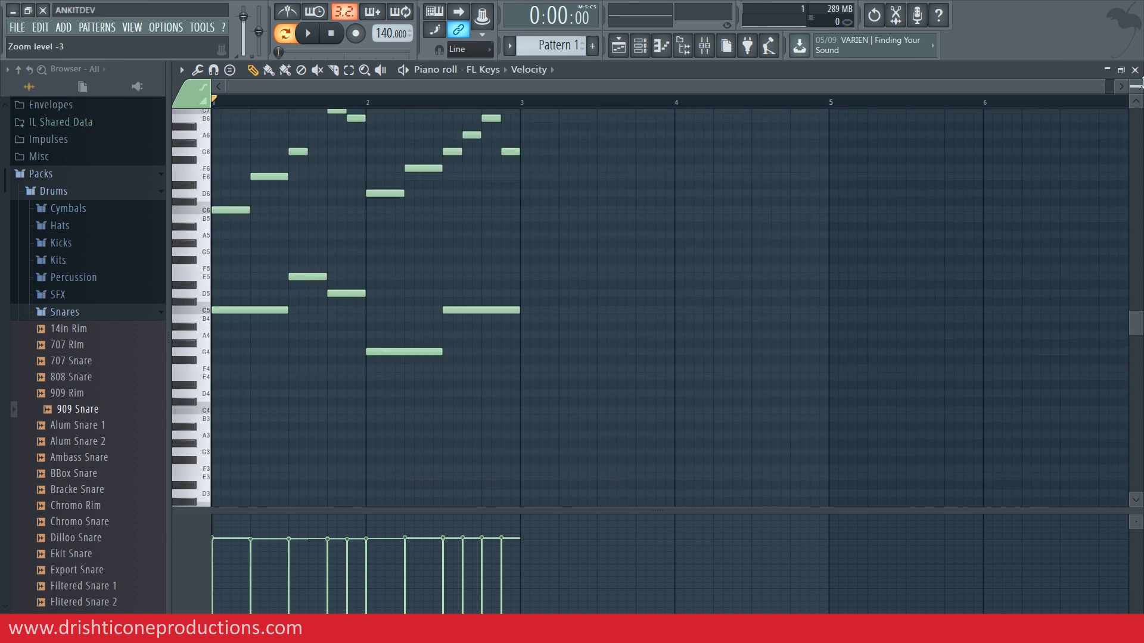
drag(1136, 323, 1136, 283)
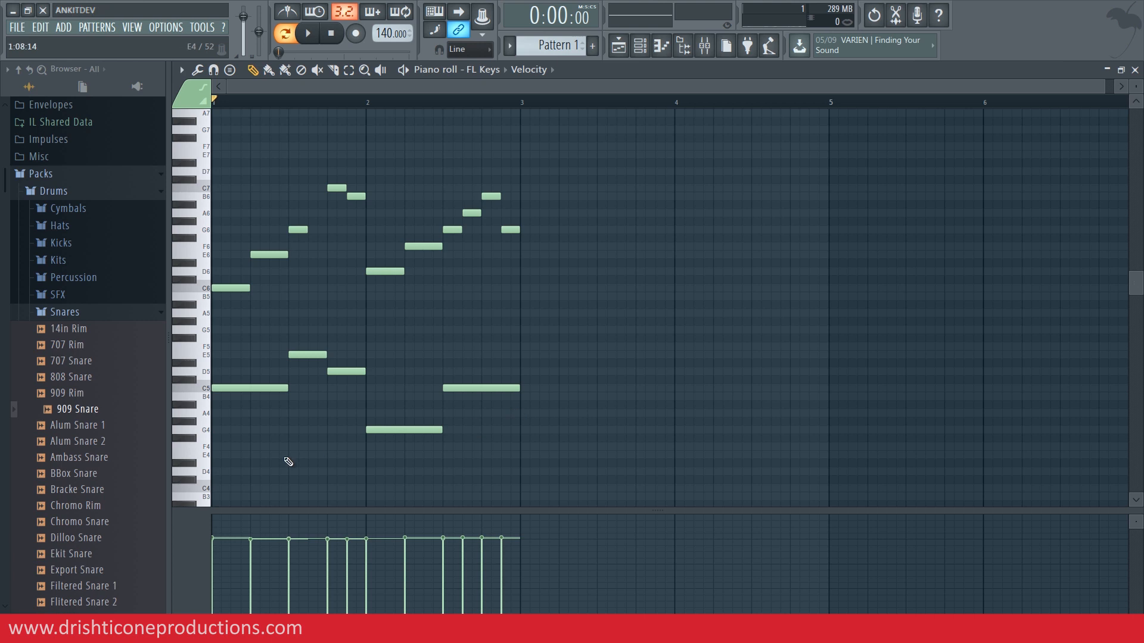
click(281, 388)
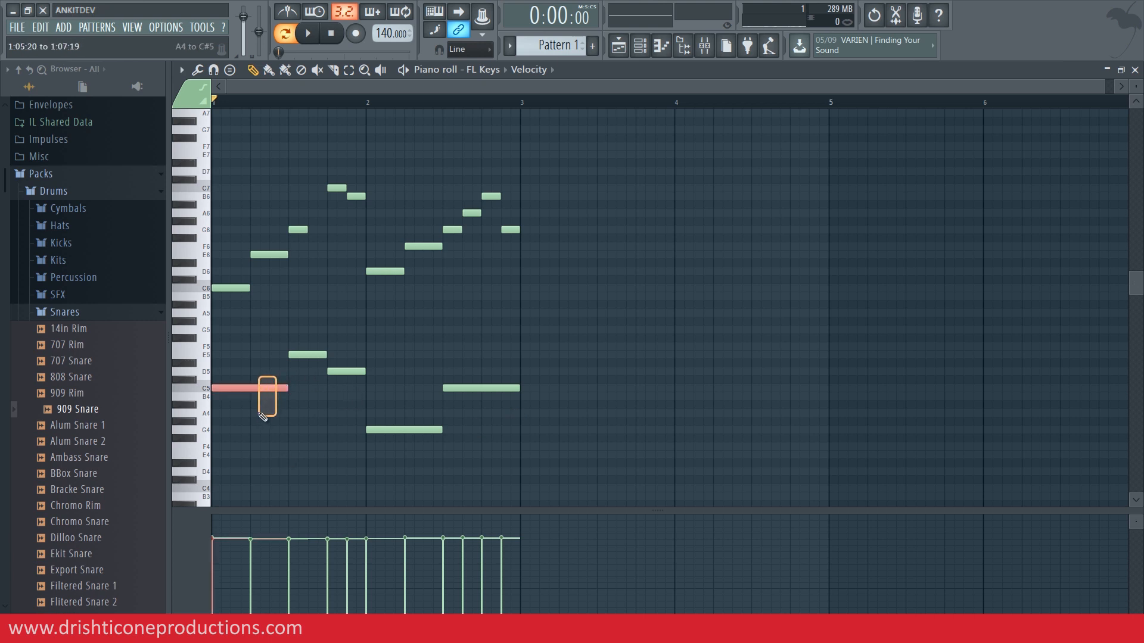
click(304, 353)
click(301, 555)
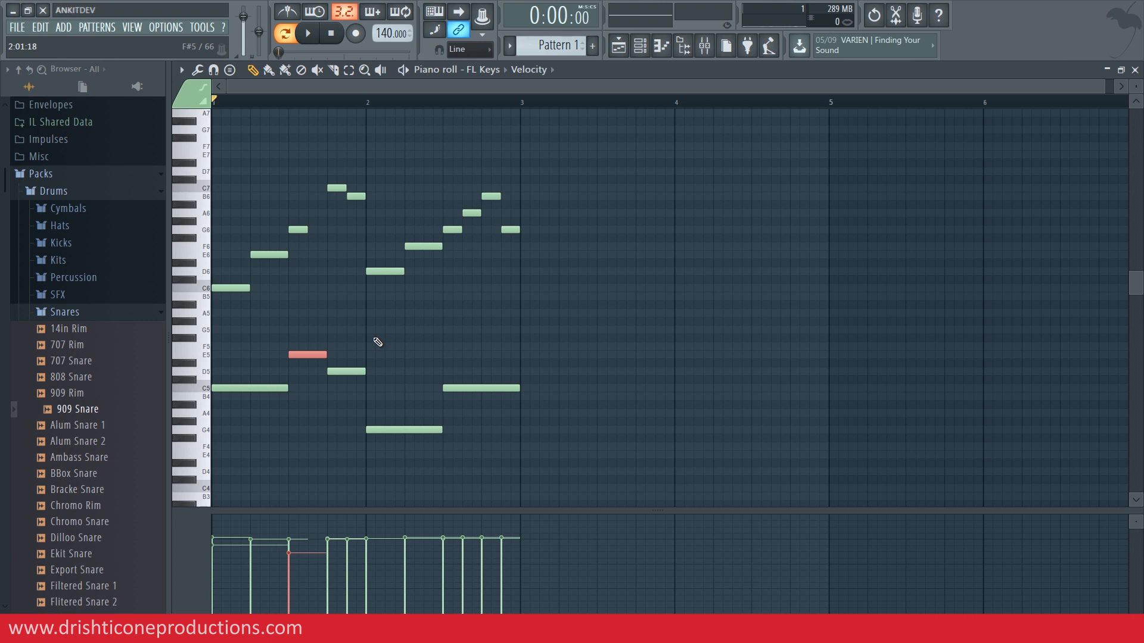
Try the piano roll randomizer's Pattern option and velocity level with the bar 1 E5 note selected, closing it without accepting
key(alt+r)
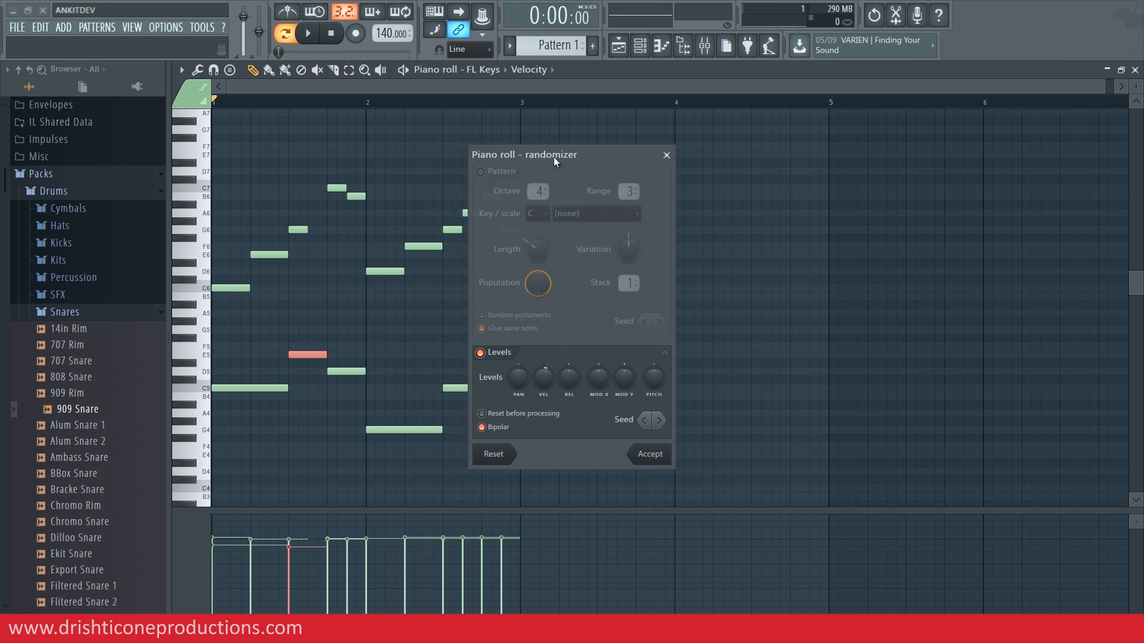
click(480, 172)
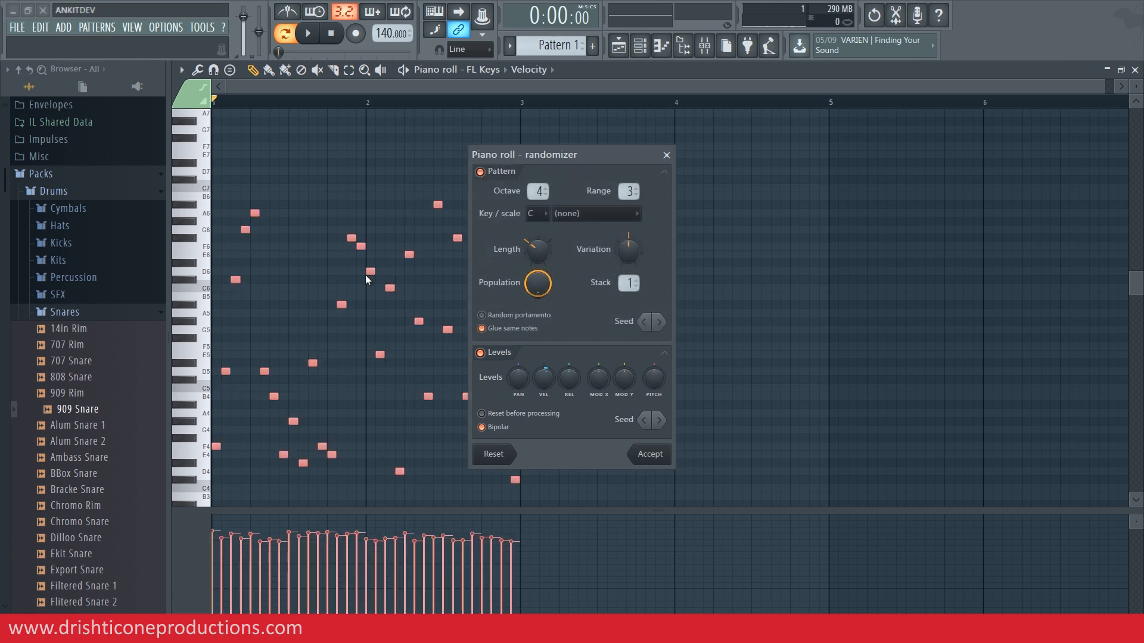
click(487, 177)
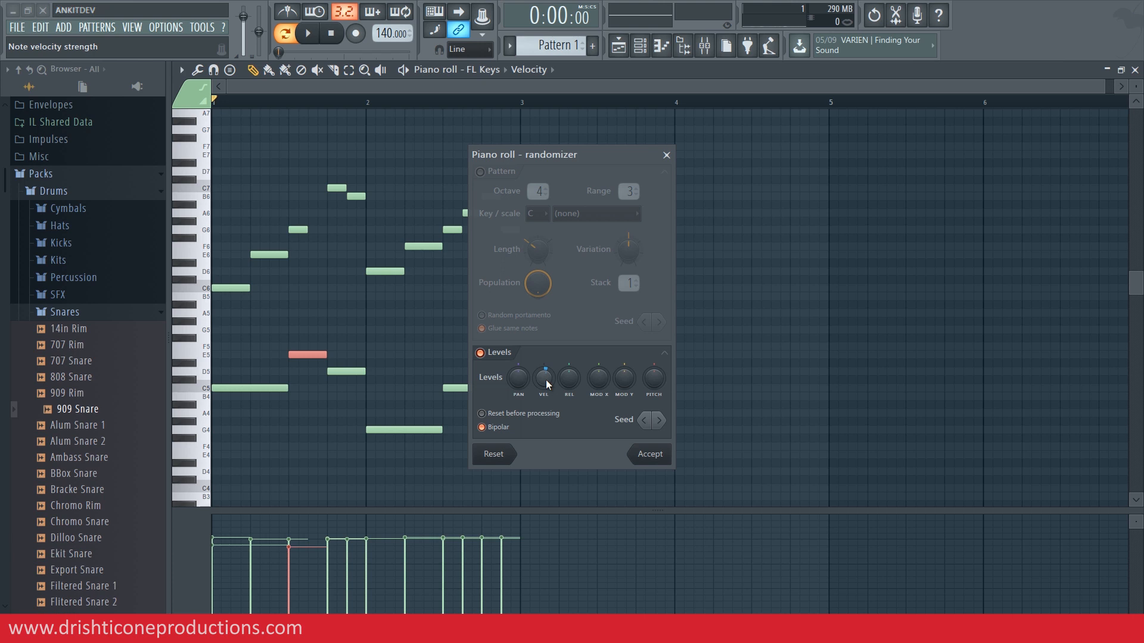
mouse_move(546, 383)
mouse_down()
mouse_move(539, 369)
mouse_move(535, 396)
mouse_move(531, 376)
mouse_up()
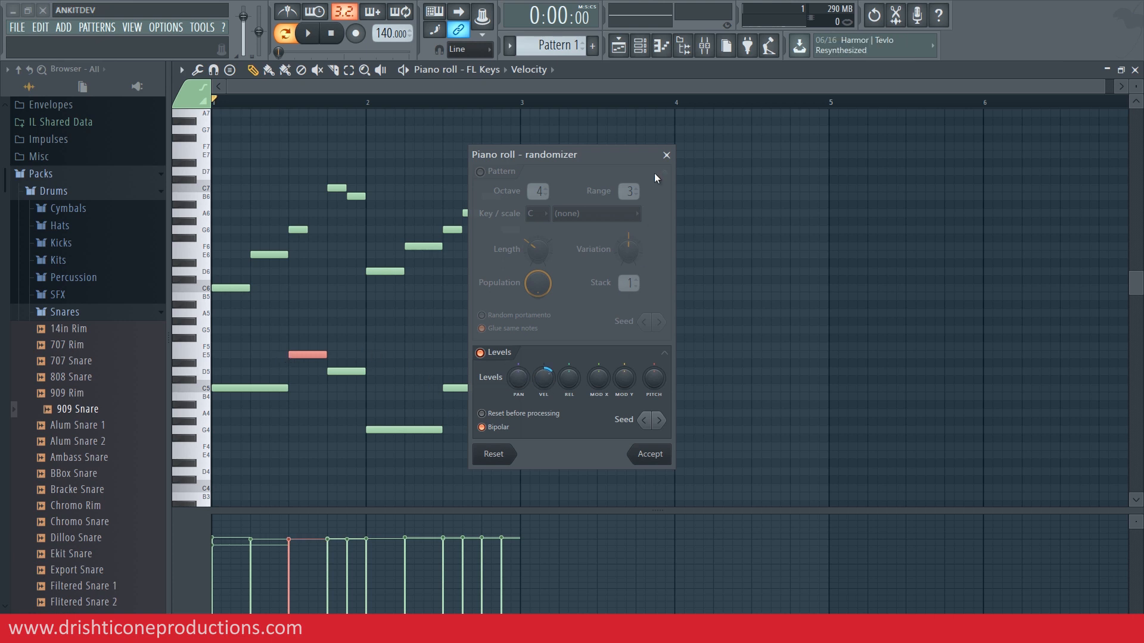
click(666, 155)
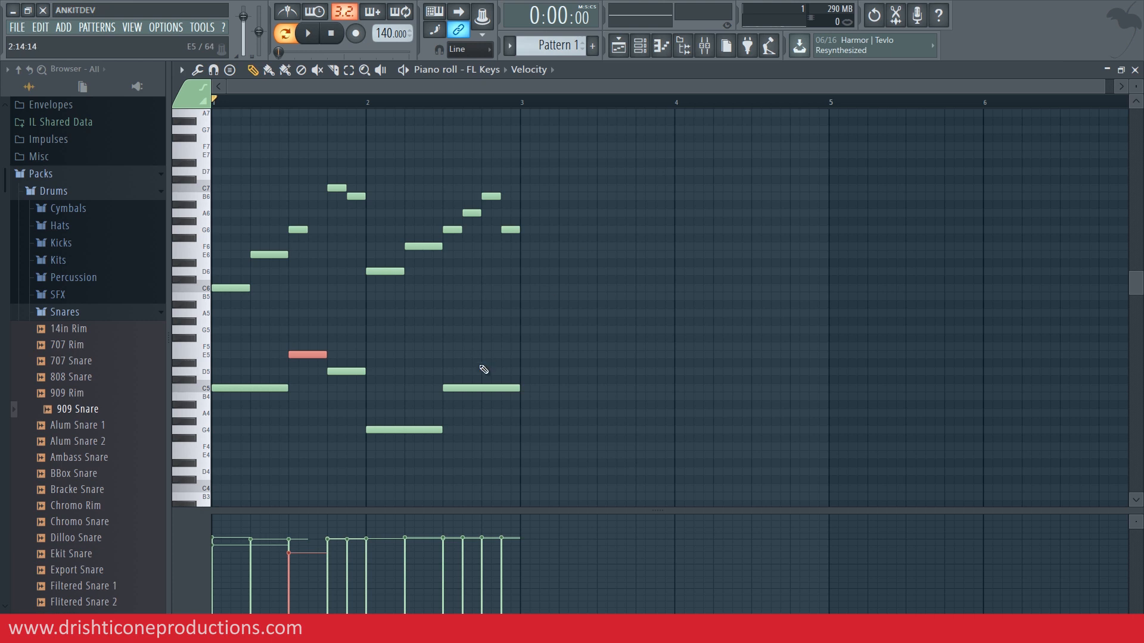
Randomize the velocities of all notes with the randomizer's velocity level, leaving no note selected beforehand, and play back the pattern
click(454, 311)
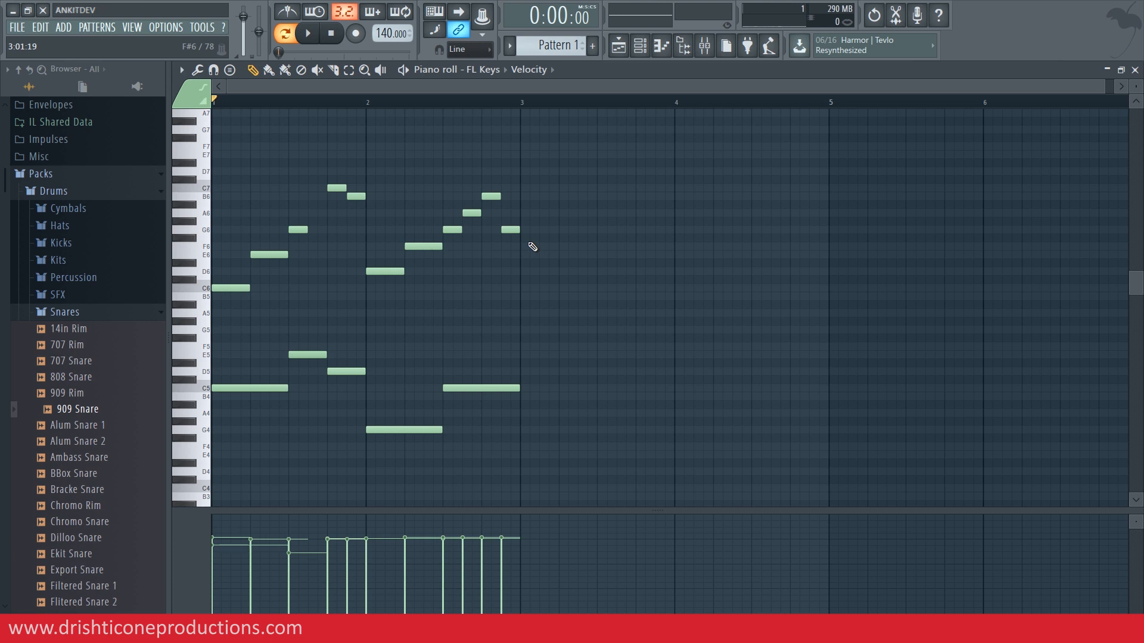
key(alt+r)
mouse_move(546, 384)
mouse_down()
mouse_move(552, 420)
mouse_move(545, 372)
mouse_up()
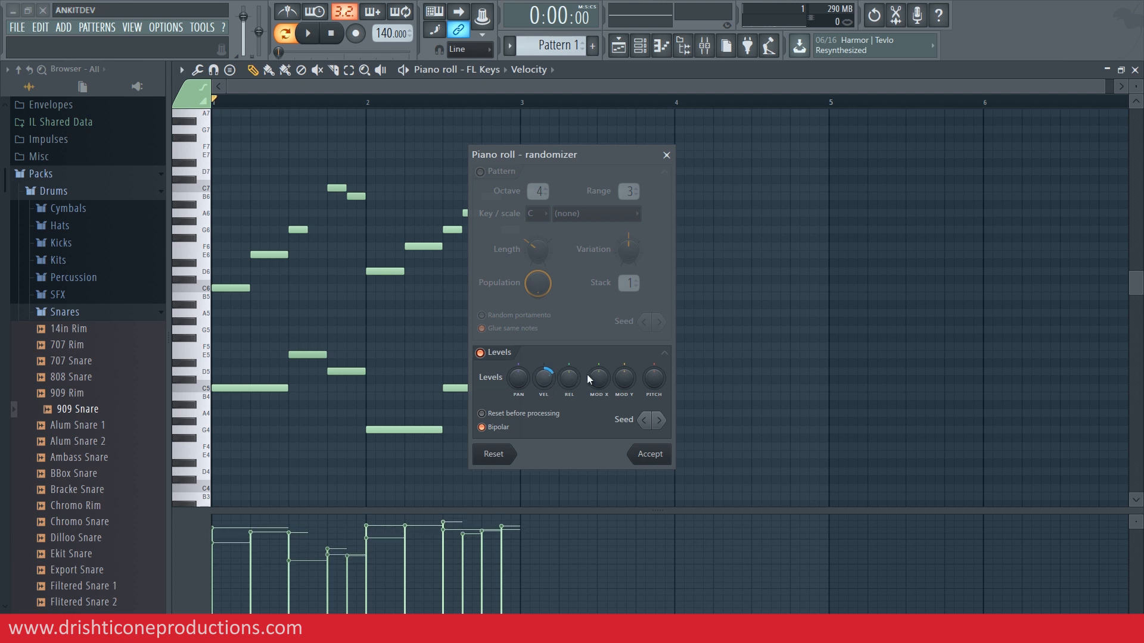
click(651, 454)
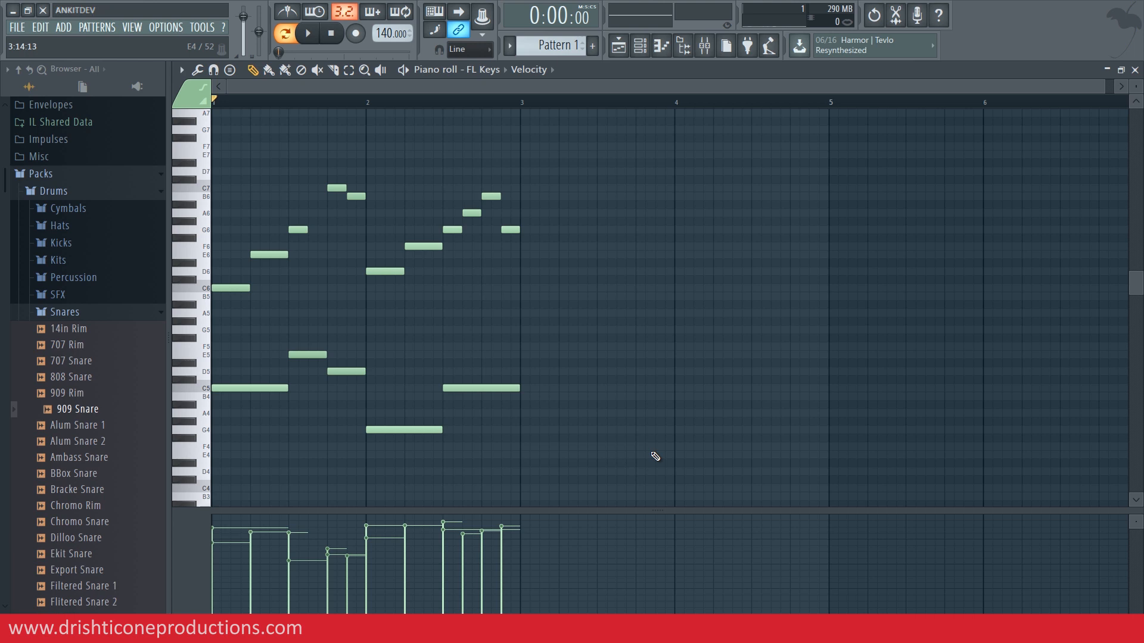
key(space)
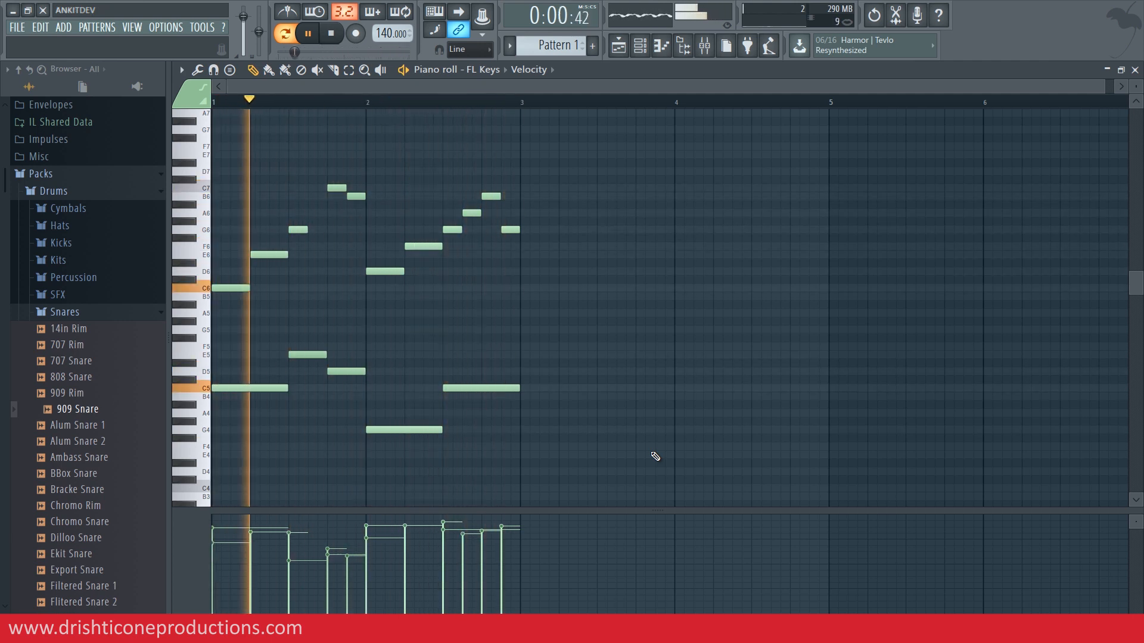
key(space)
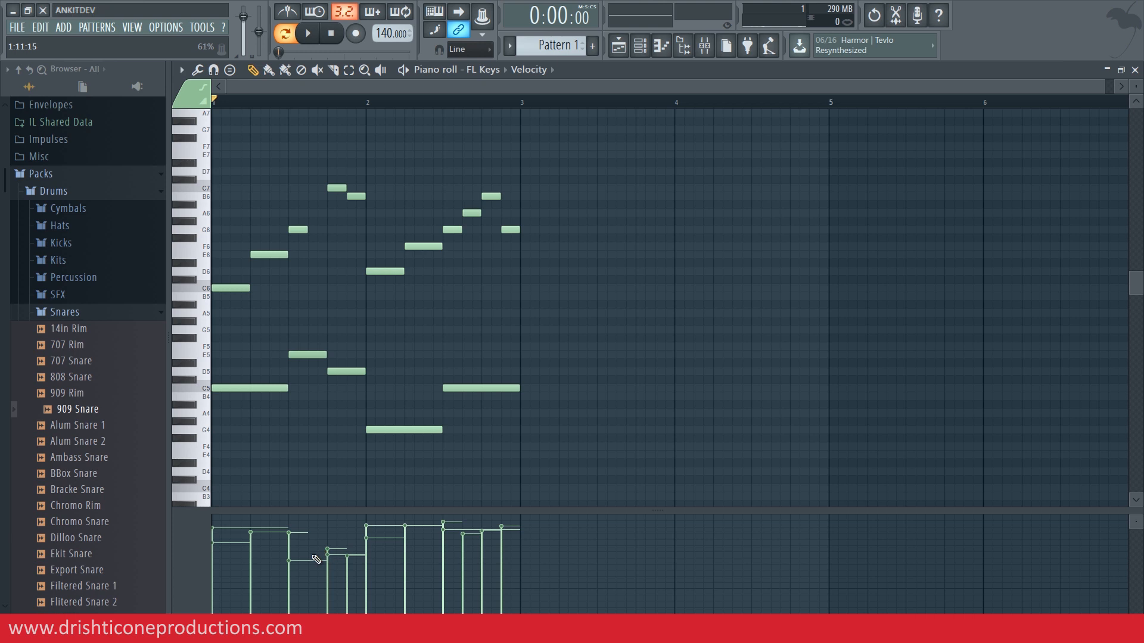
Raise the velocity of bar 1's E5 note and lower that of the first G6 note in bar 2
click(316, 355)
drag(300, 552, 301, 547)
drag(539, 163, 436, 255)
ctrl+click(584, 348)
drag(515, 360, 478, 415)
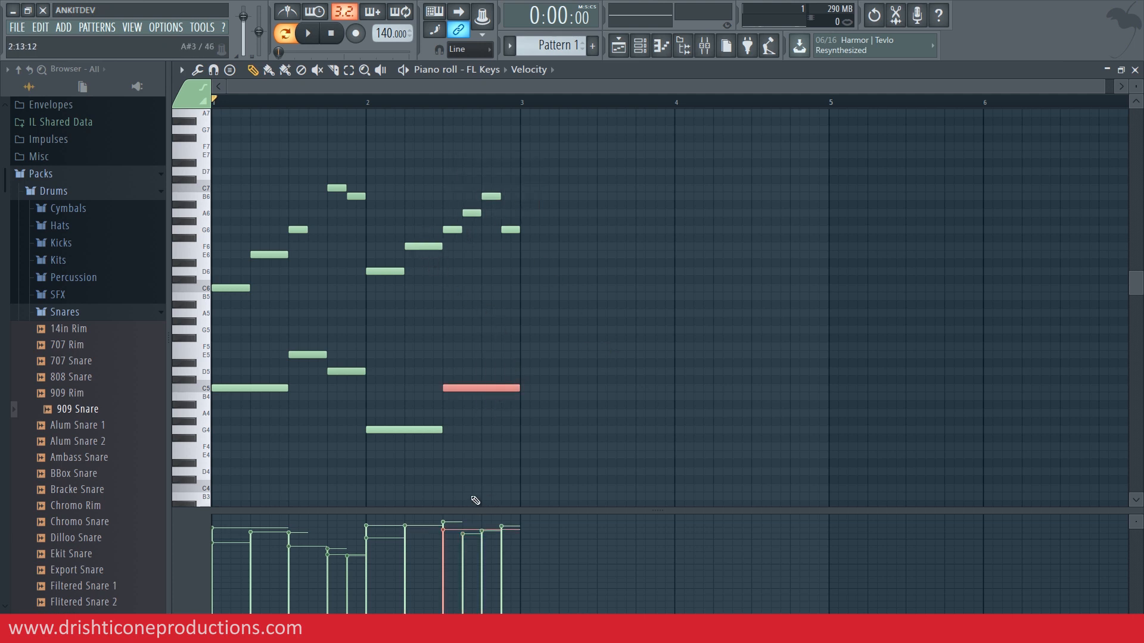
click(572, 368)
drag(464, 230, 454, 242)
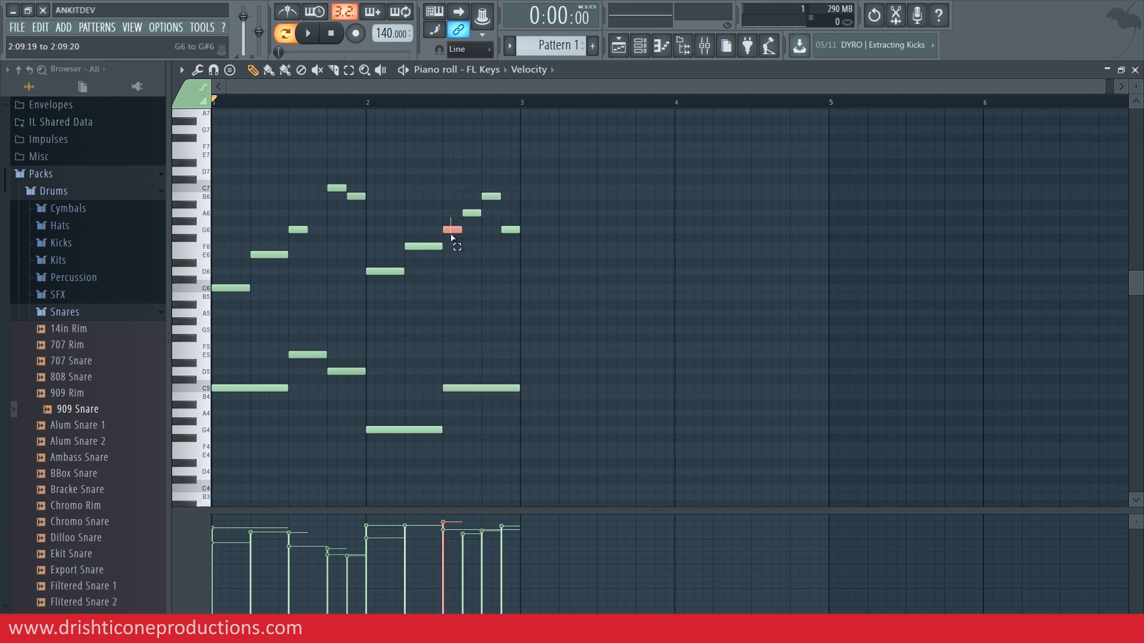
click(452, 535)
click(570, 441)
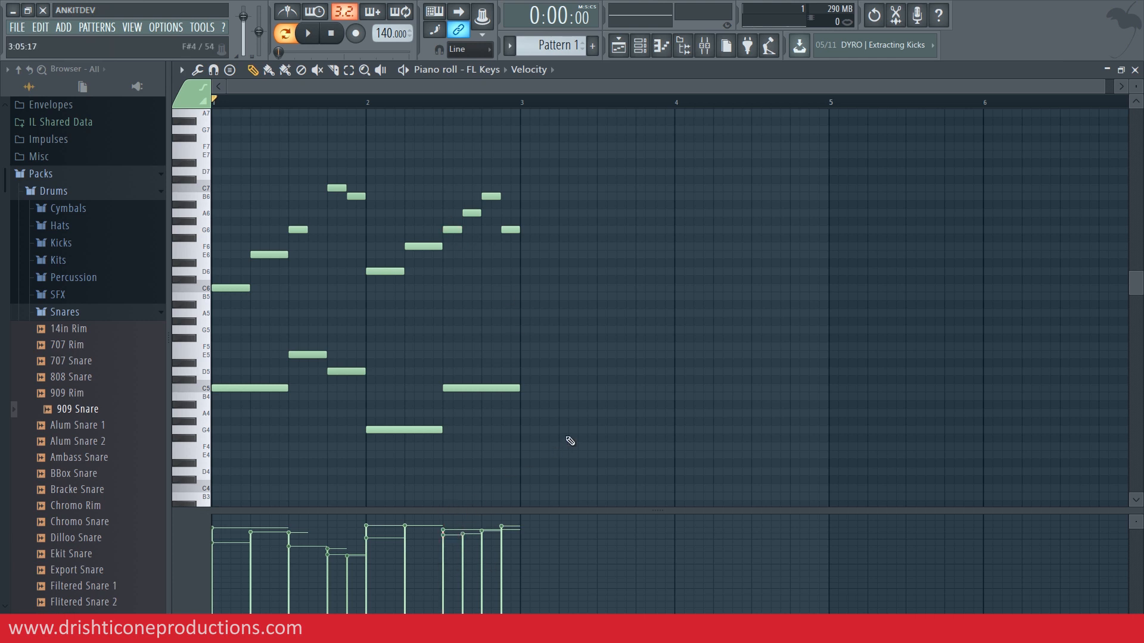
Delete all notes from the pattern and clear the two-bar time selection
key(ctrl+a)
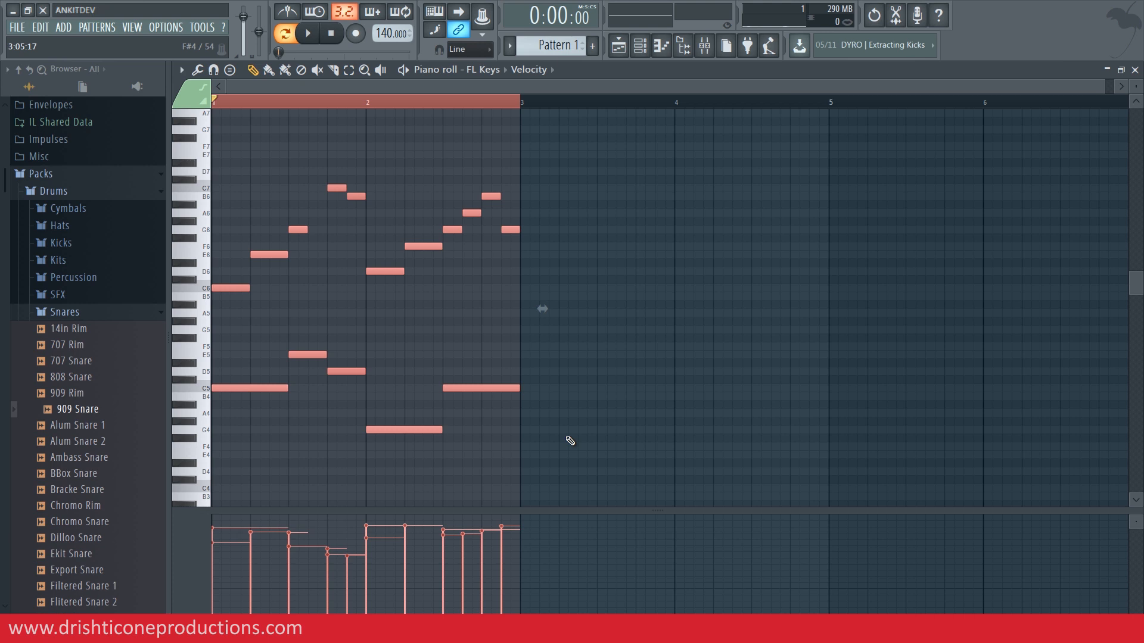
key(Delete)
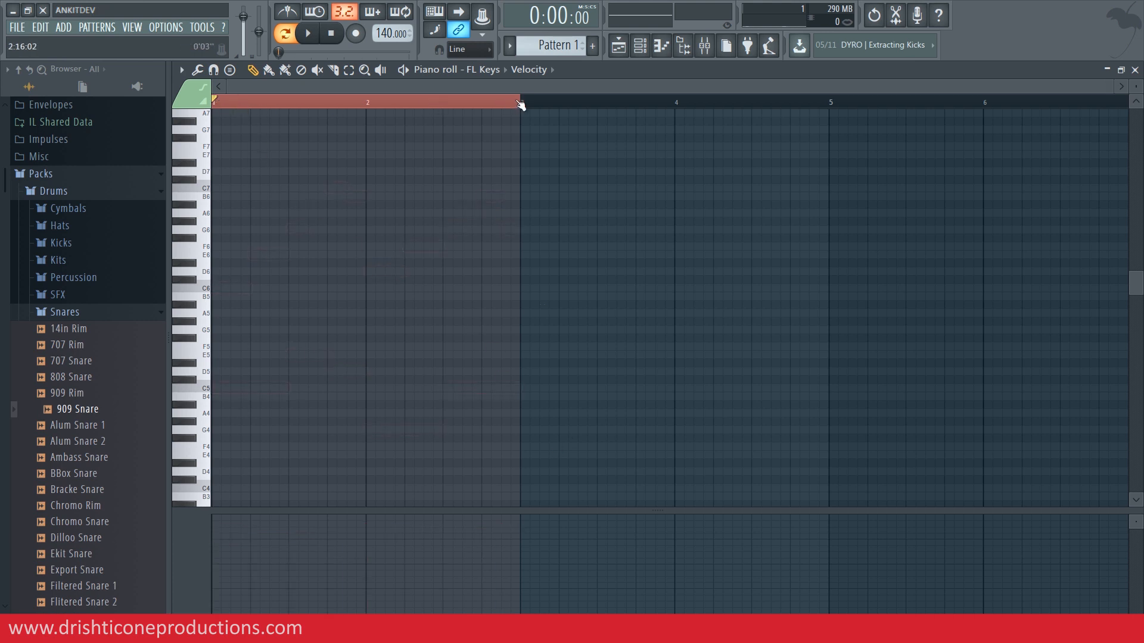
click(329, 102)
click(335, 37)
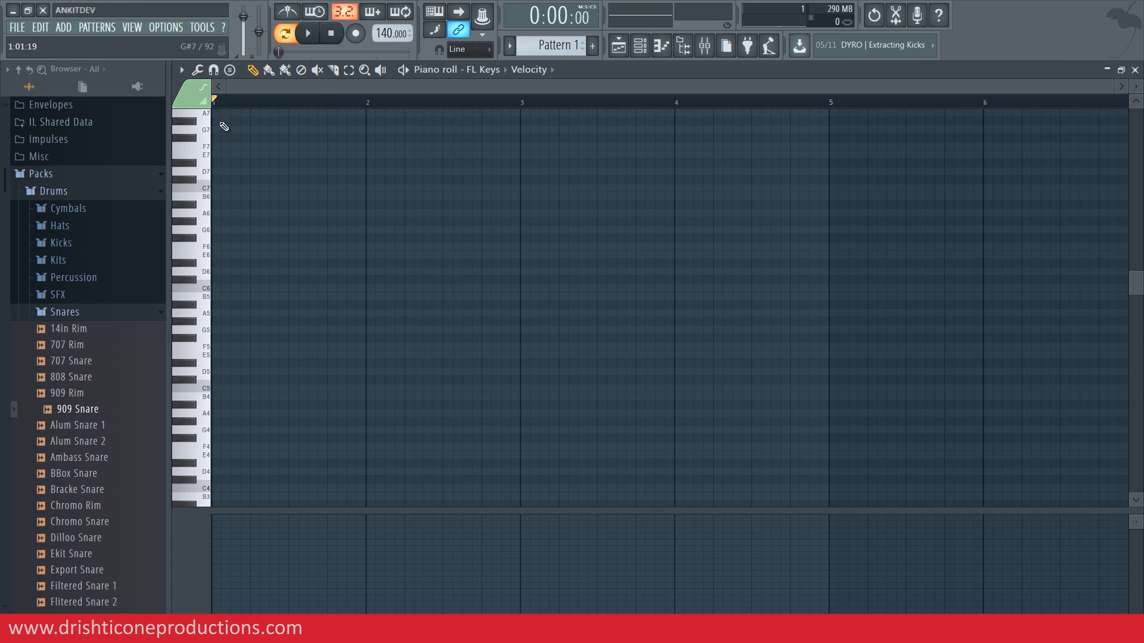
Draw four consecutive half-bar notes across bars 1 and 2: C6, D6, E6 and G6
click(223, 290)
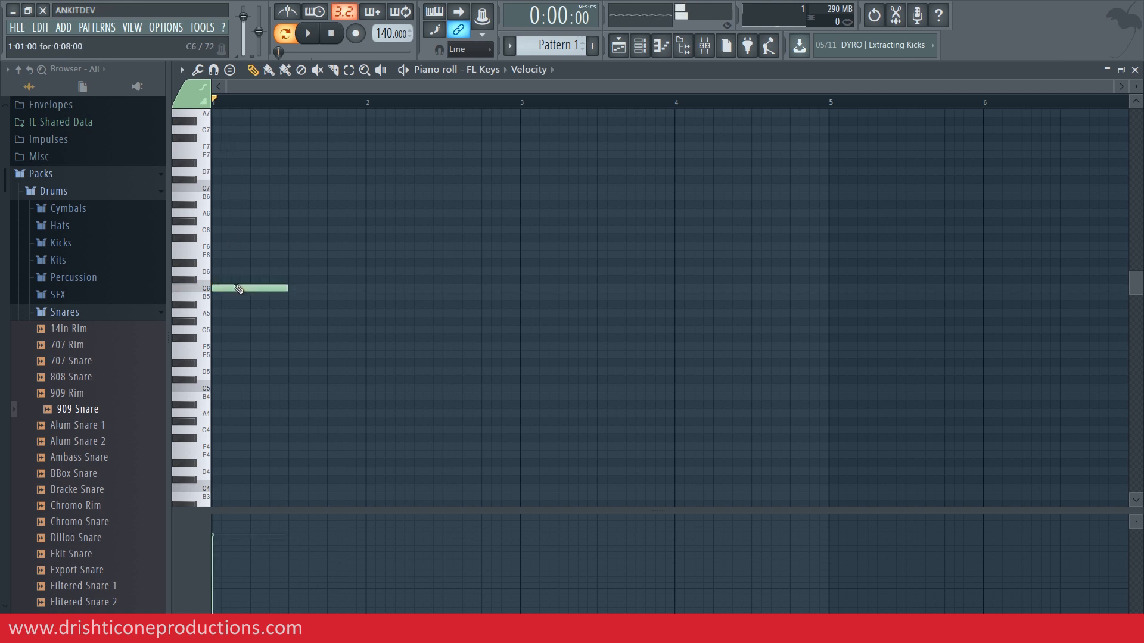
click(293, 272)
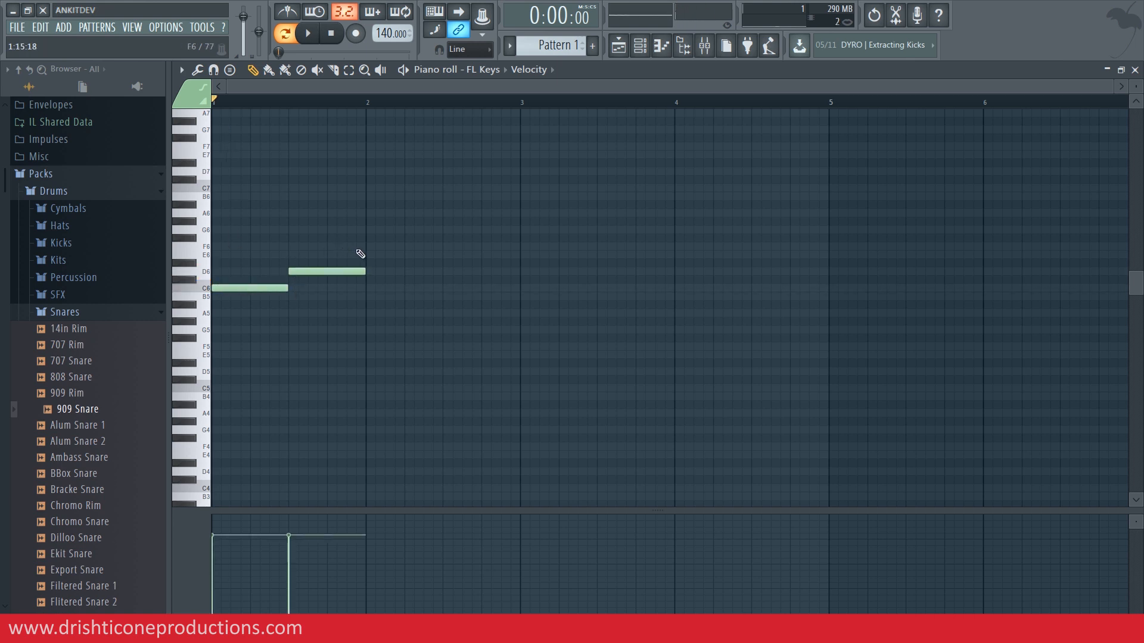
click(373, 255)
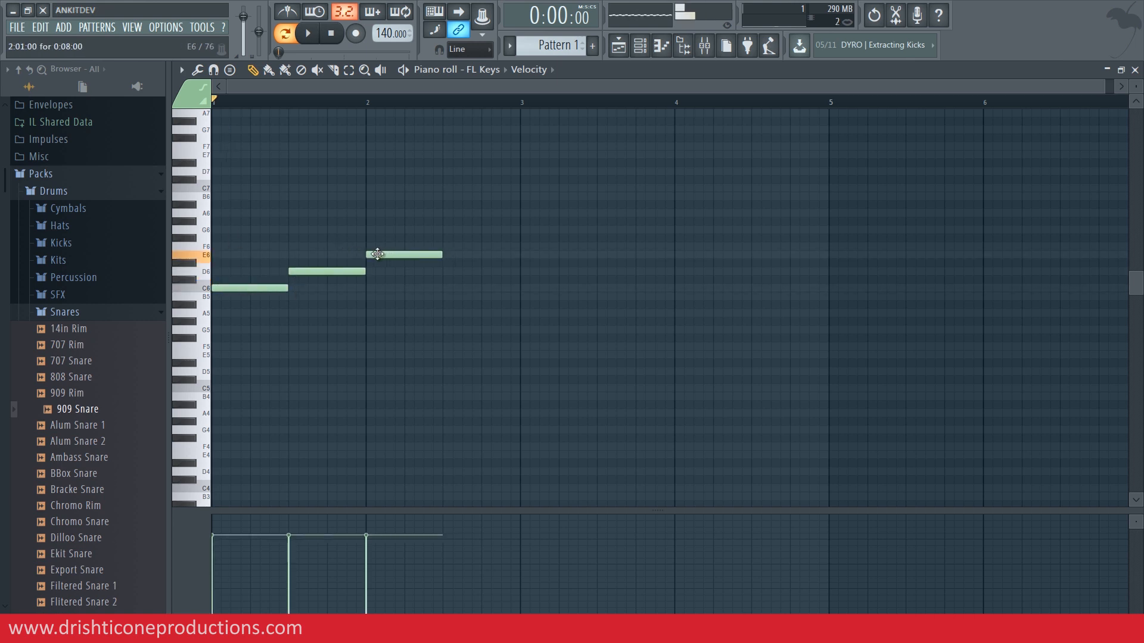
click(447, 229)
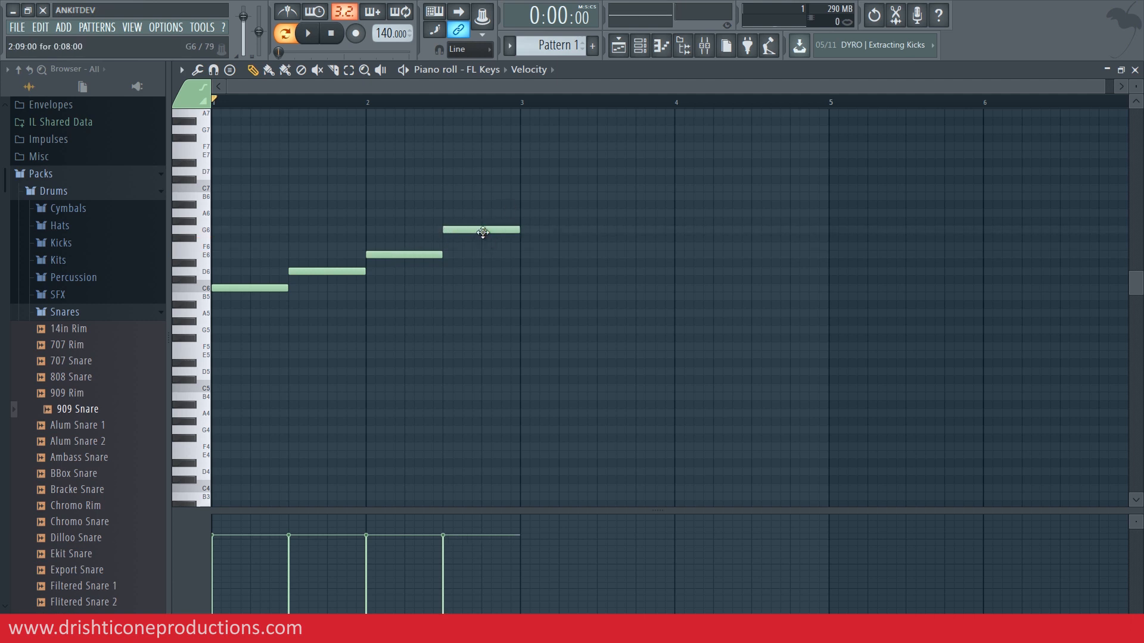
Move the G6 note in the second half of bar 2 up to A6 and play back the pattern
mouse_move(483, 233)
mouse_down()
mouse_move(492, 209)
mouse_move(510, 284)
mouse_move(506, 167)
mouse_move(506, 286)
mouse_move(484, 324)
mouse_move(480, 211)
mouse_up()
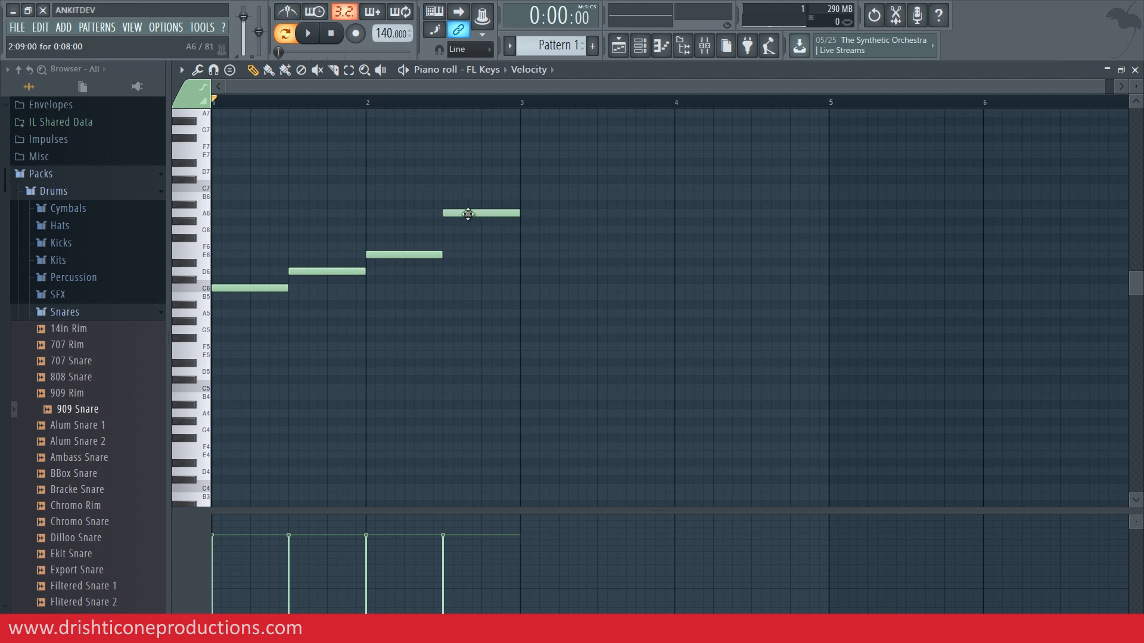
mouse_move(442, 215)
mouse_down()
mouse_move(471, 213)
mouse_move(442, 214)
mouse_up()
key(space)
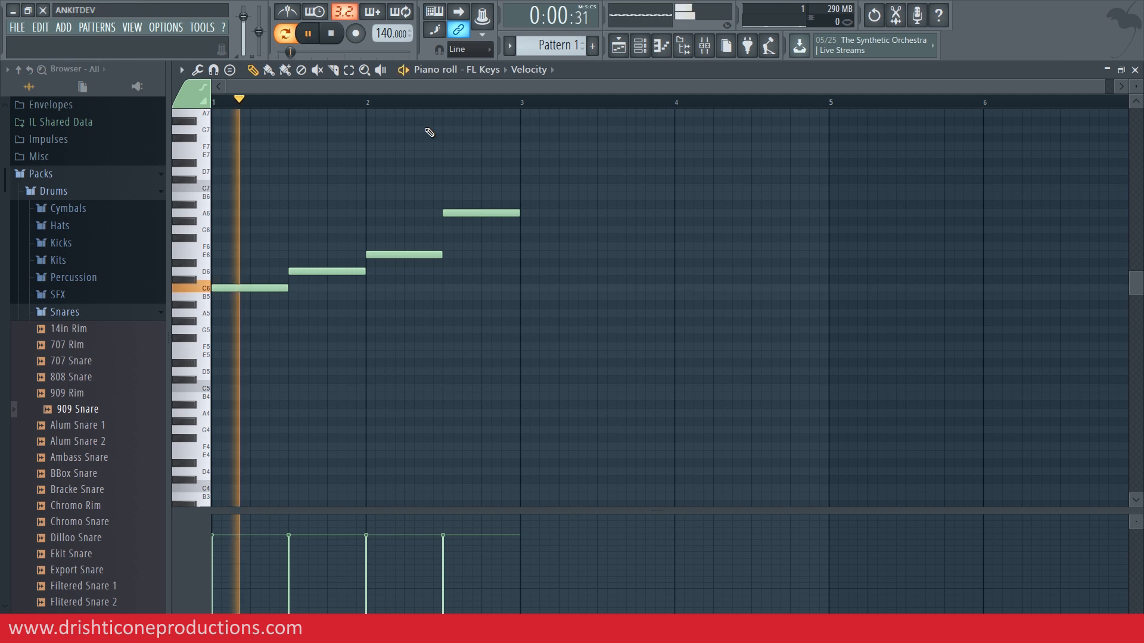
key(space)
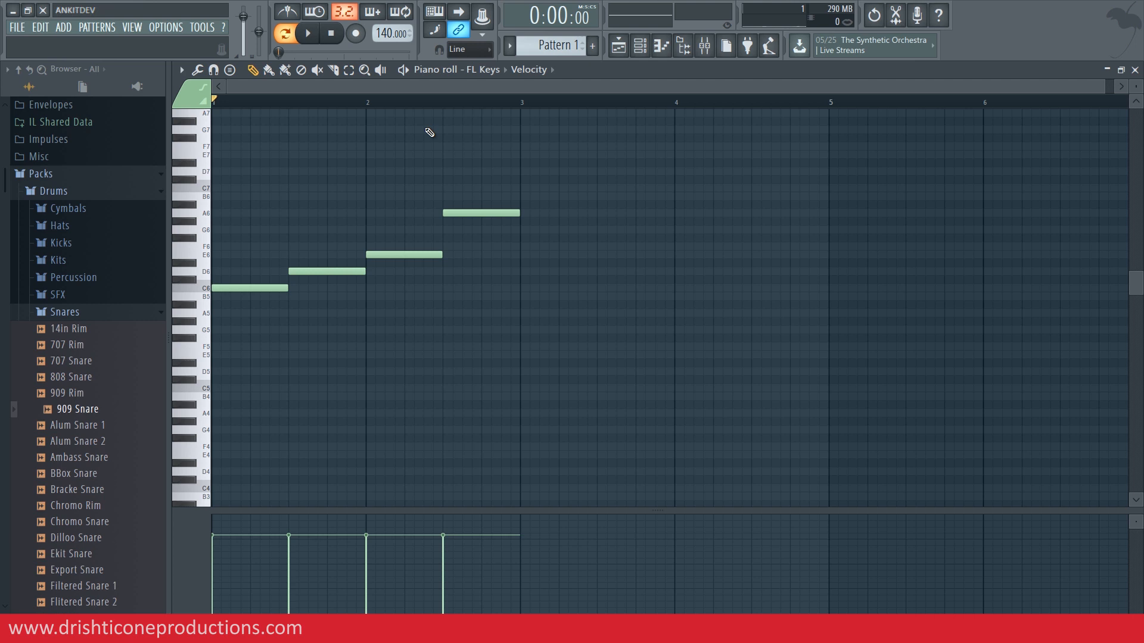
Slice the C6 note in half, its second half again in half, and the D6 note in half, and play back the pattern
click(337, 72)
click(251, 298)
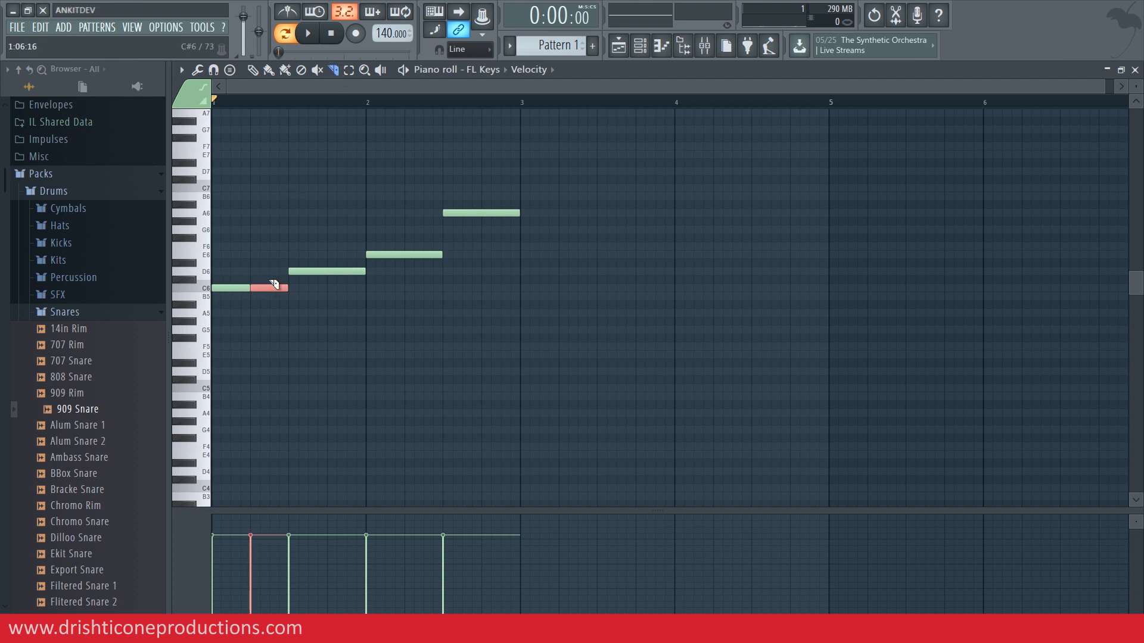
click(270, 295)
click(327, 285)
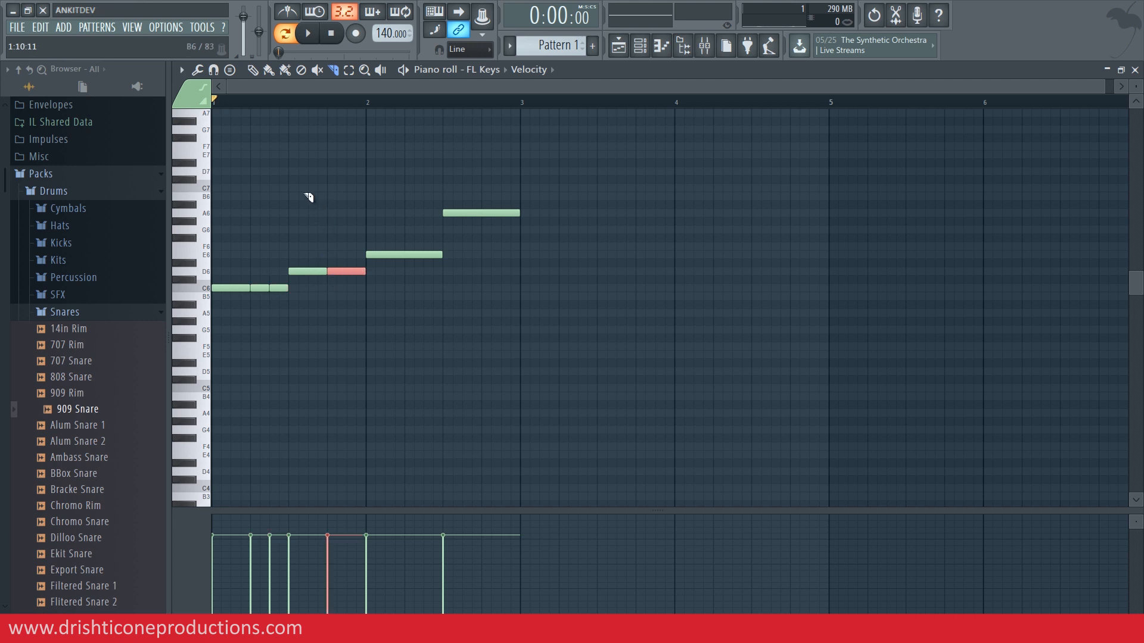
key(space)
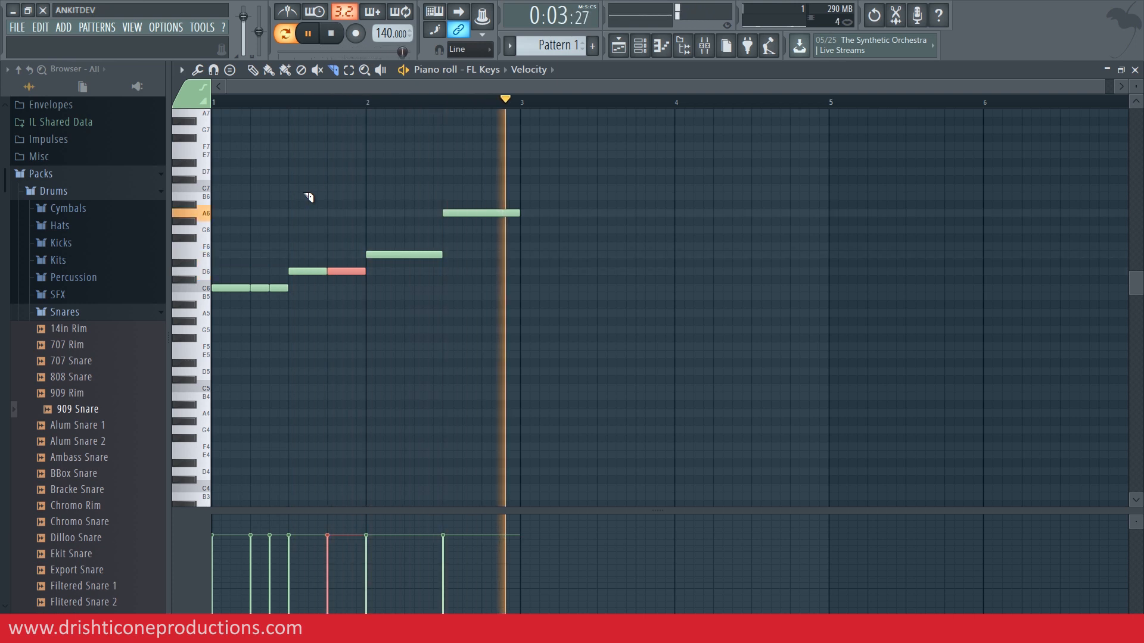
key(space)
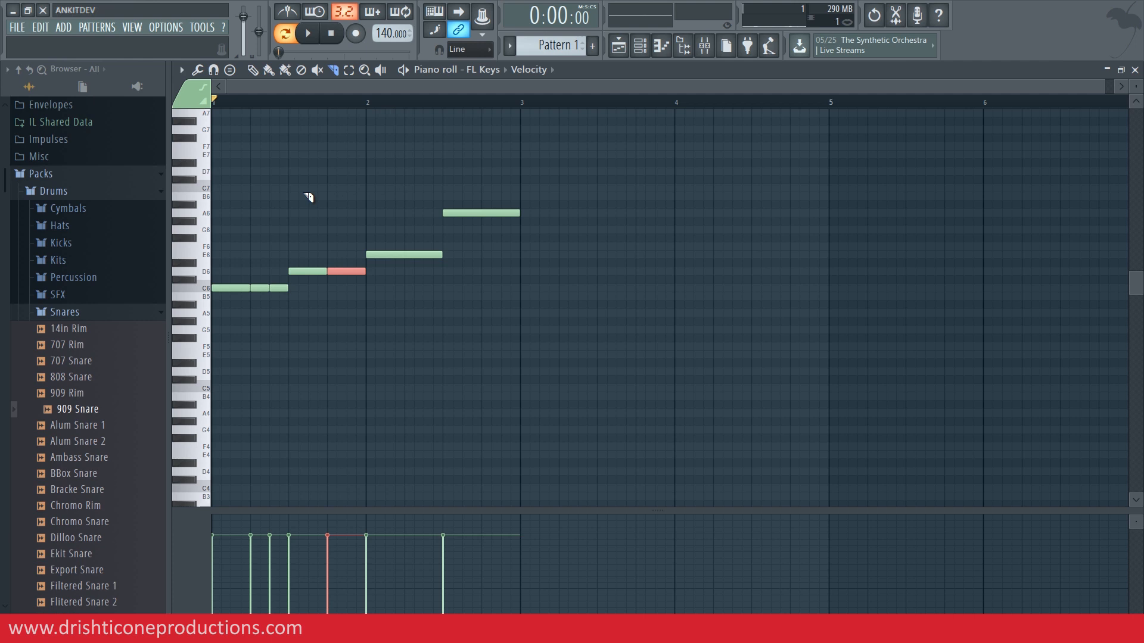
Undo all three note slices on the C6 and D6 notes
key(ctrl+alt+z)
key(ctrl+alt+z)
key(ctrl+alt+z)
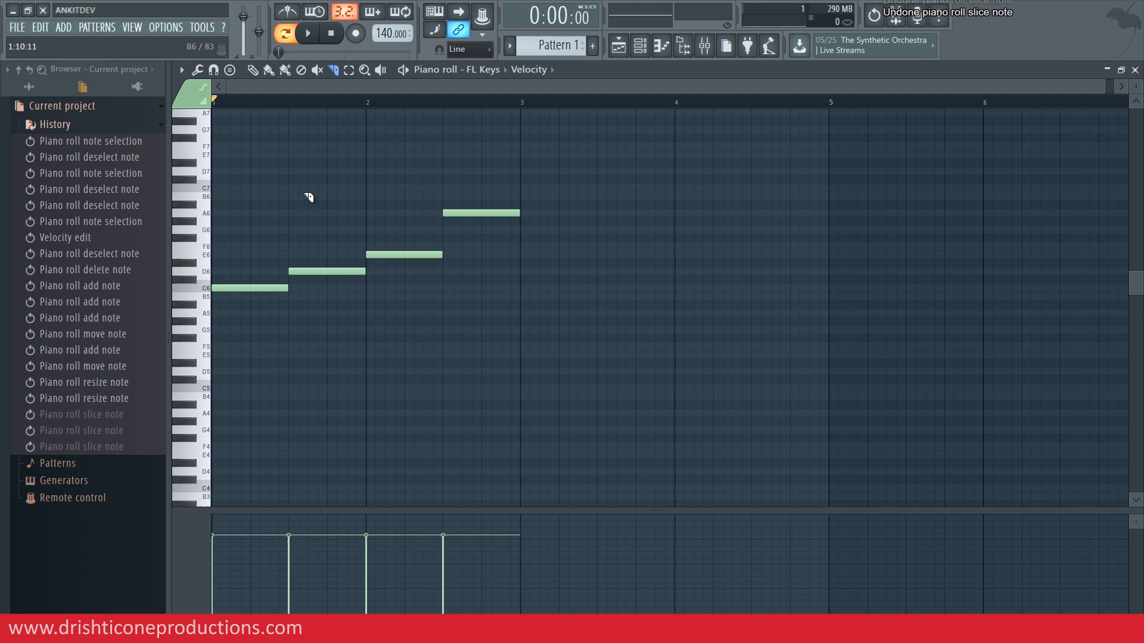
click(340, 76)
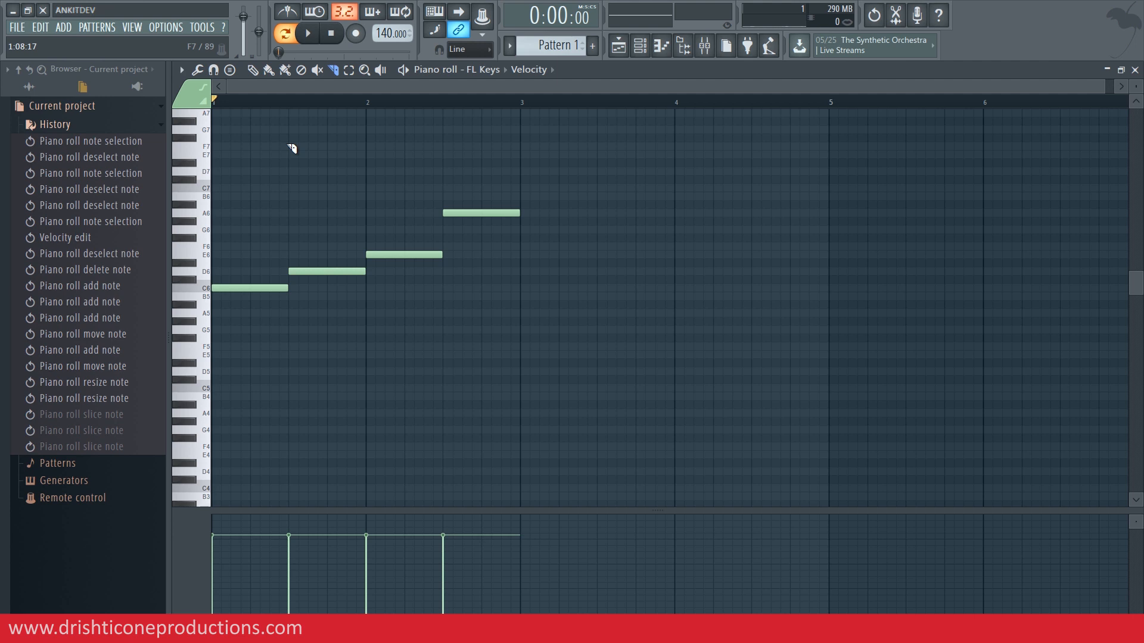
Open the chopper for all four notes and try a higher time multiplier before turning it back down to eight slices per note
click(259, 79)
key(ctrl+u)
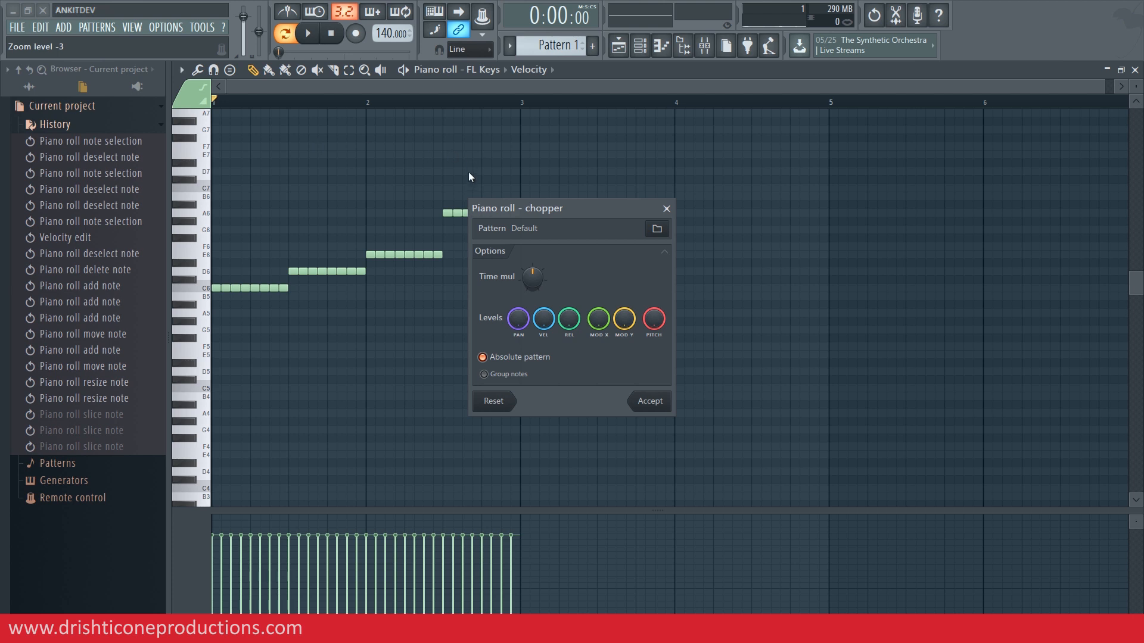
drag(538, 208, 606, 187)
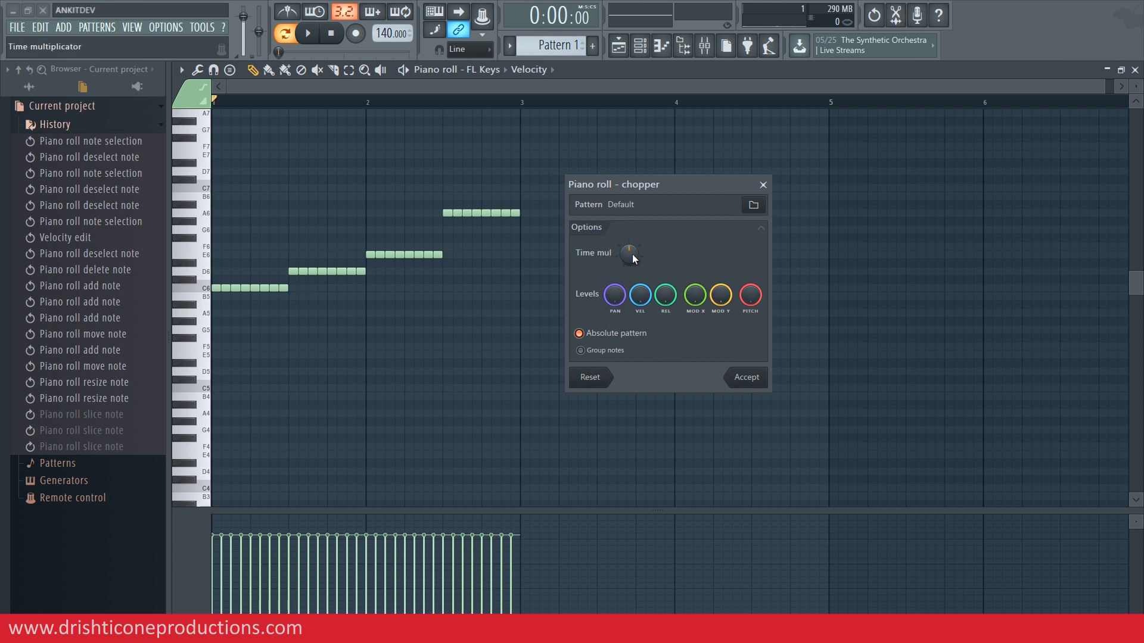
drag(632, 252, 628, 247)
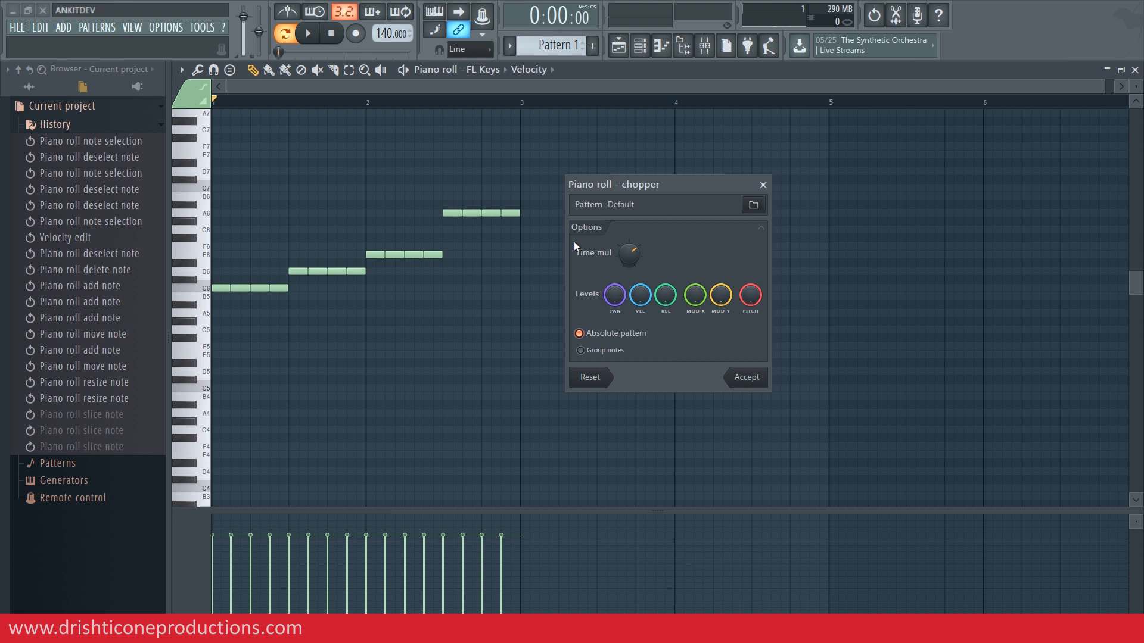
mouse_move(630, 259)
mouse_down()
mouse_move(625, 240)
mouse_move(633, 279)
mouse_up()
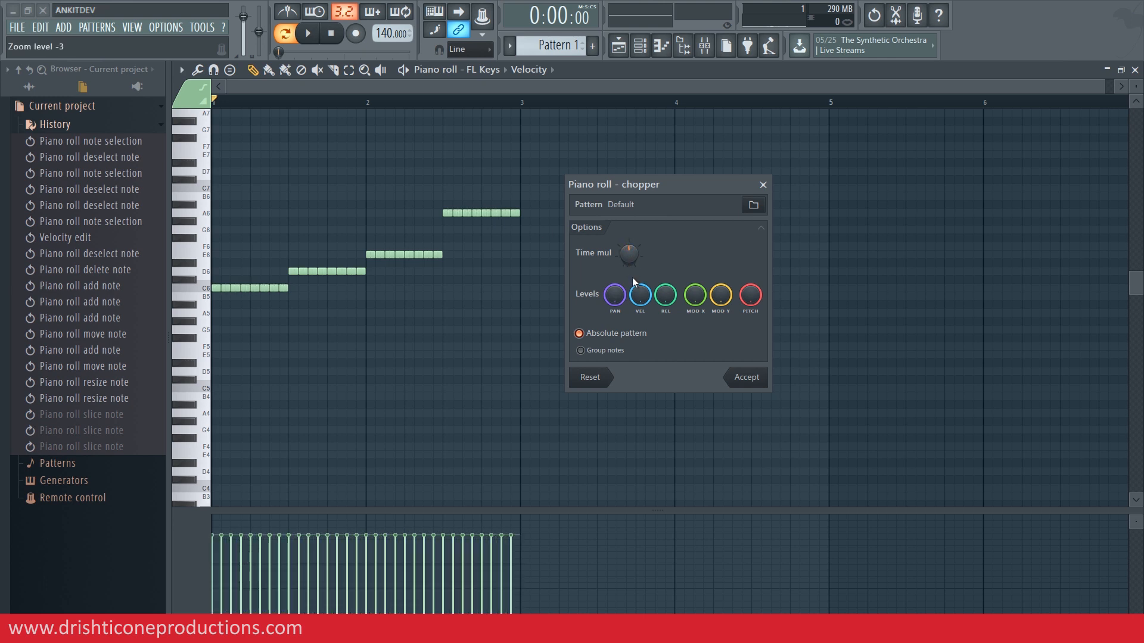
Accept the chopping of all notes, play back the pattern, and undo the chopping
click(745, 378)
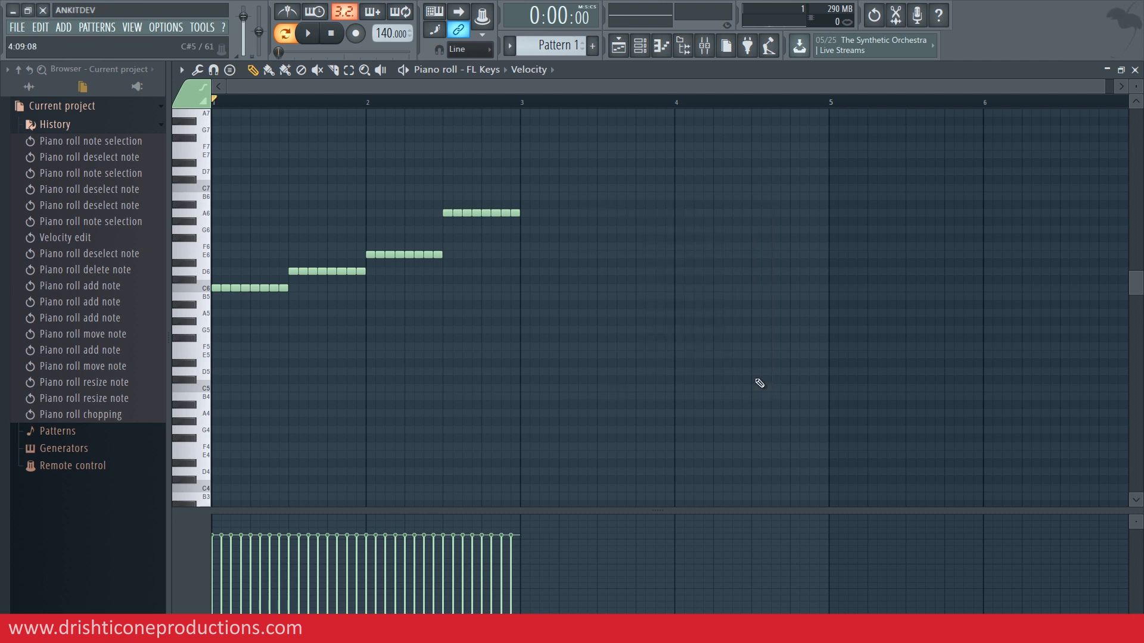
key(space)
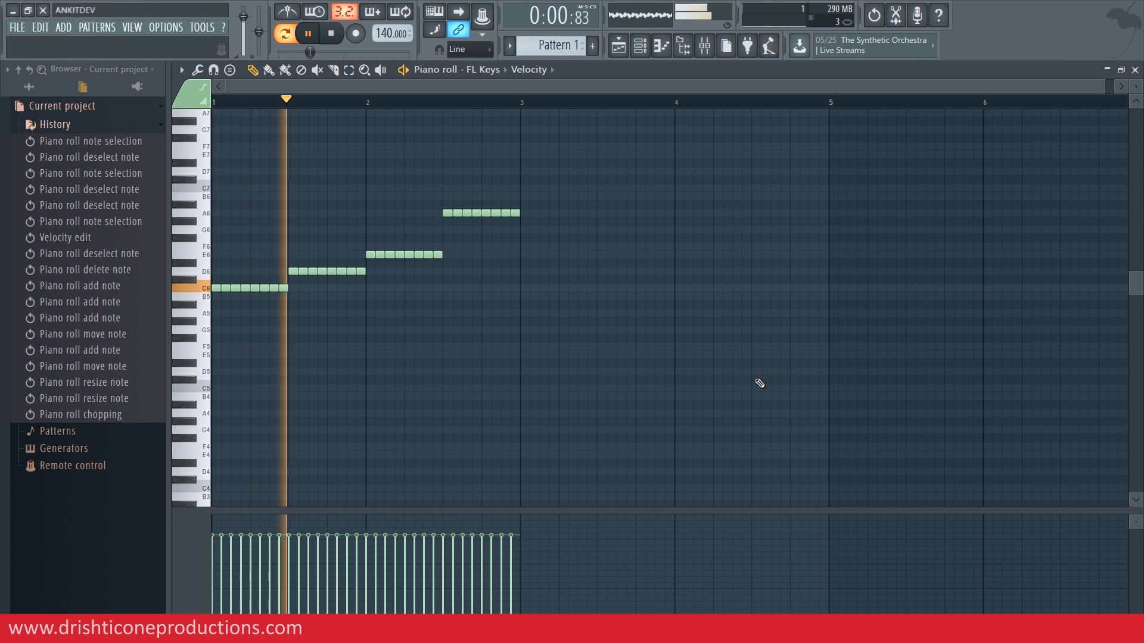
key(space)
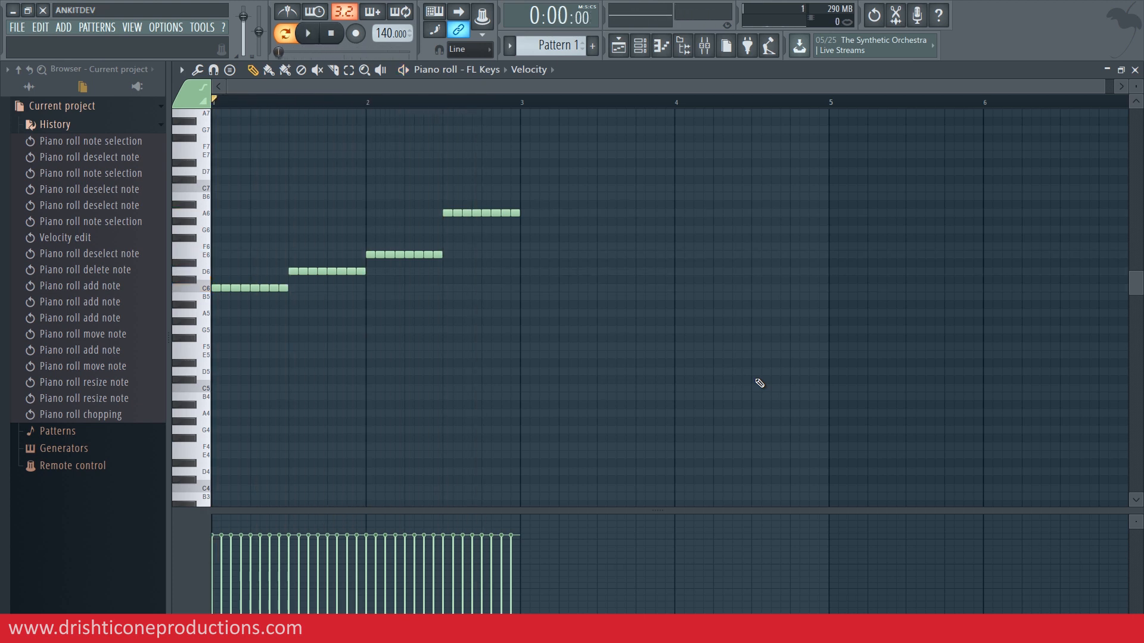
key(ctrl+z)
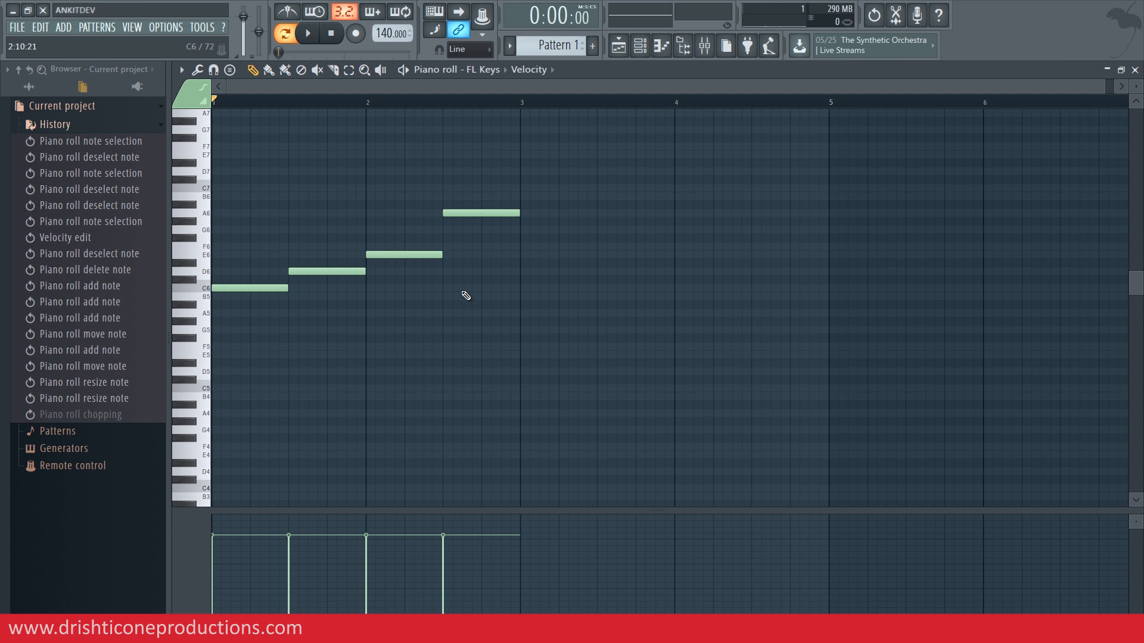
Shorten bar 2's E6 note to a quarter bar and add a quarter-bar D6 note directly after it
drag(442, 255, 407, 258)
click(408, 271)
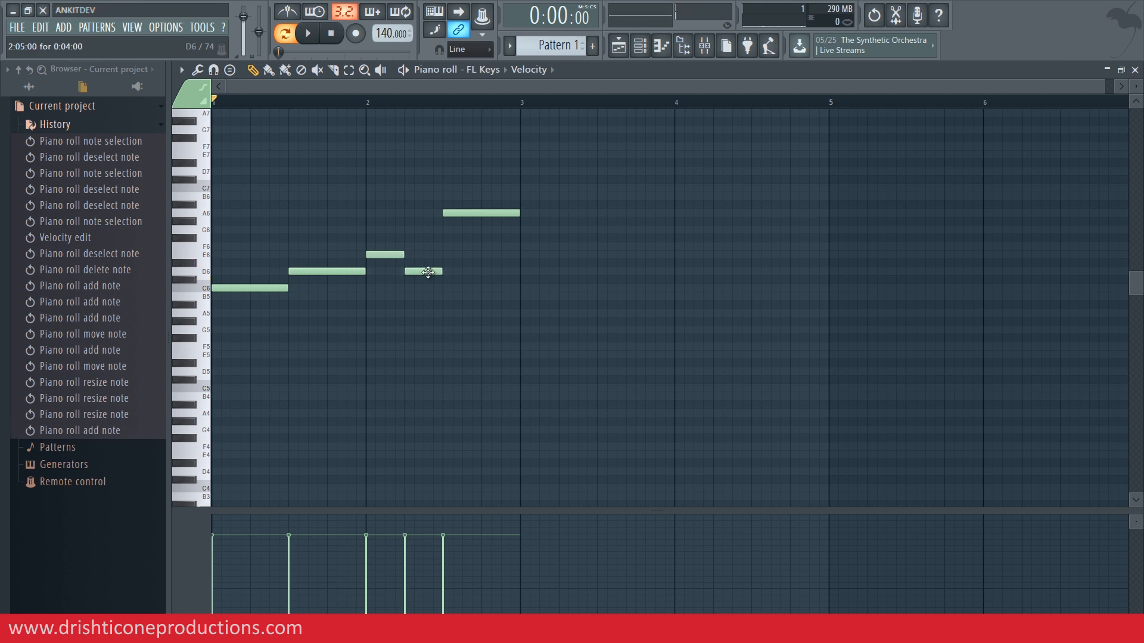
Chop only bar 2's D6 note into four slices with the chopper, deselect it, and play back the pattern
drag(445, 252, 439, 286)
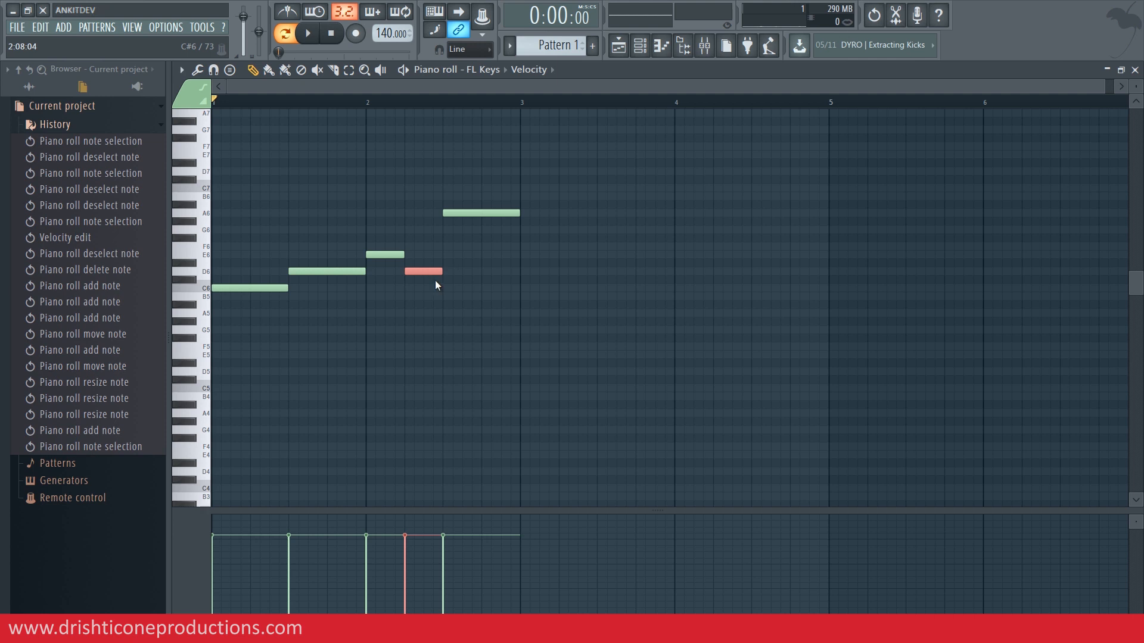
key(alt+u)
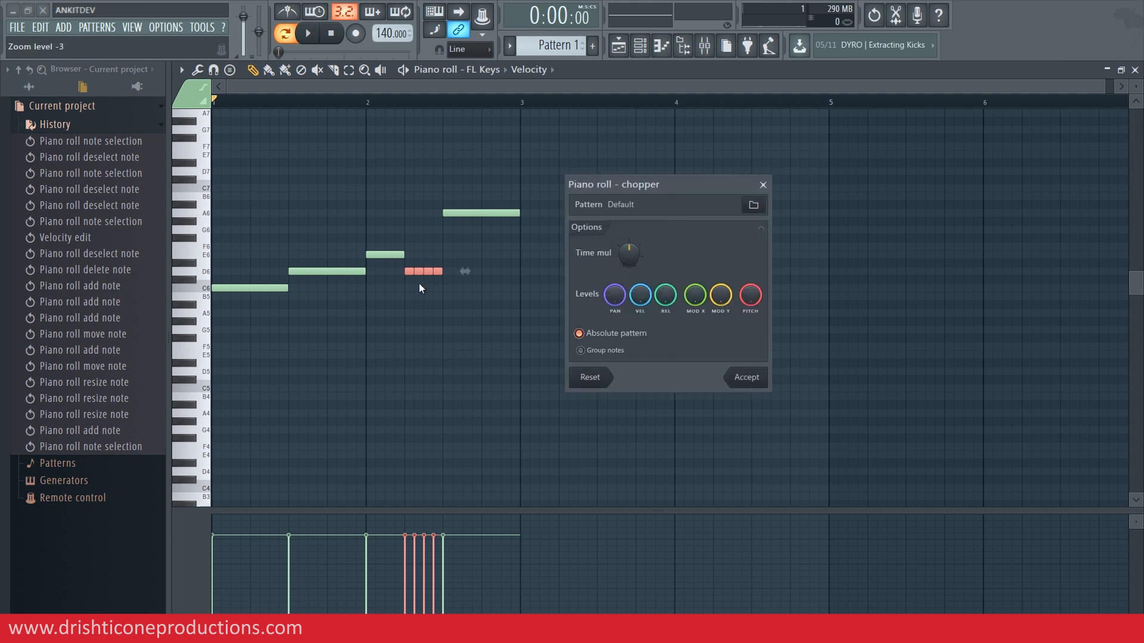
mouse_move(629, 256)
mouse_down()
mouse_move(624, 274)
mouse_move(615, 252)
mouse_up()
click(747, 378)
click(733, 344)
key(space)
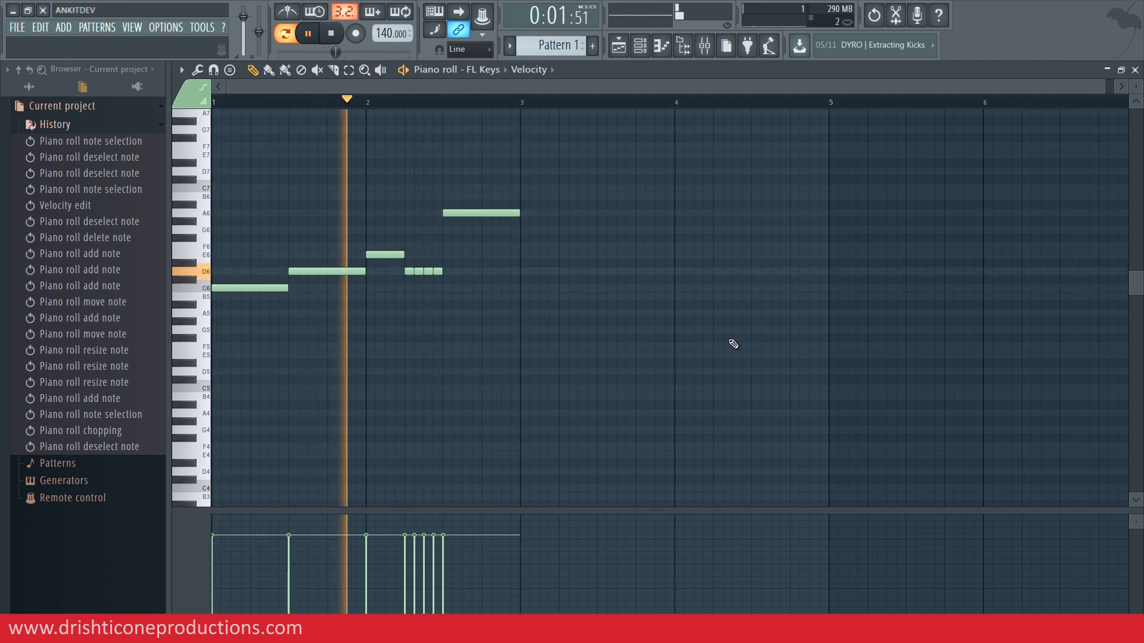
key(space)
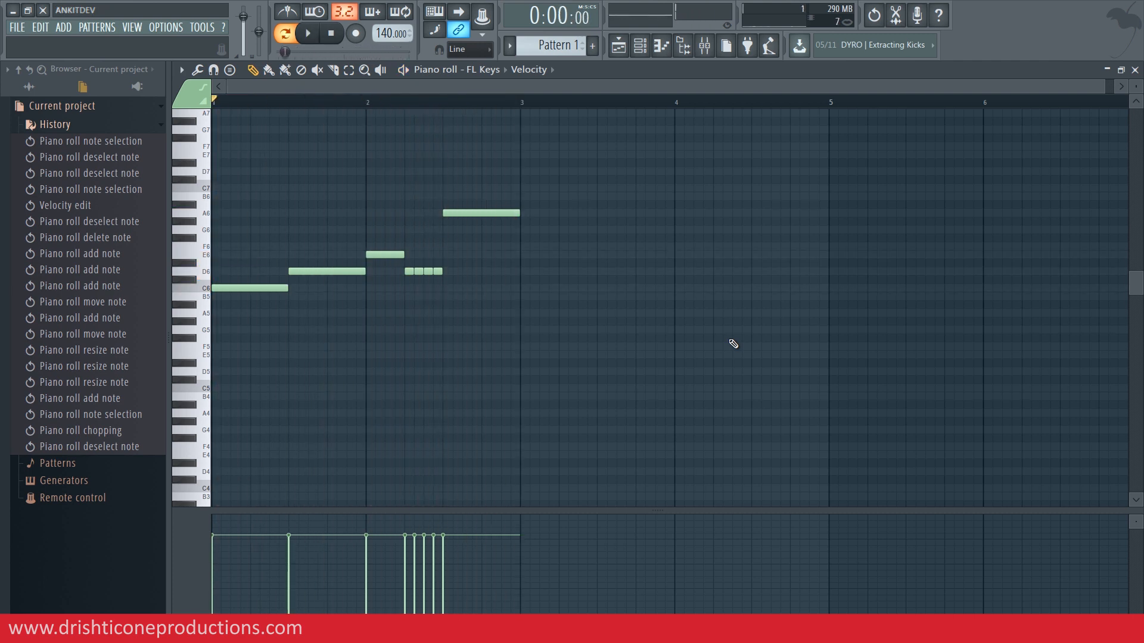